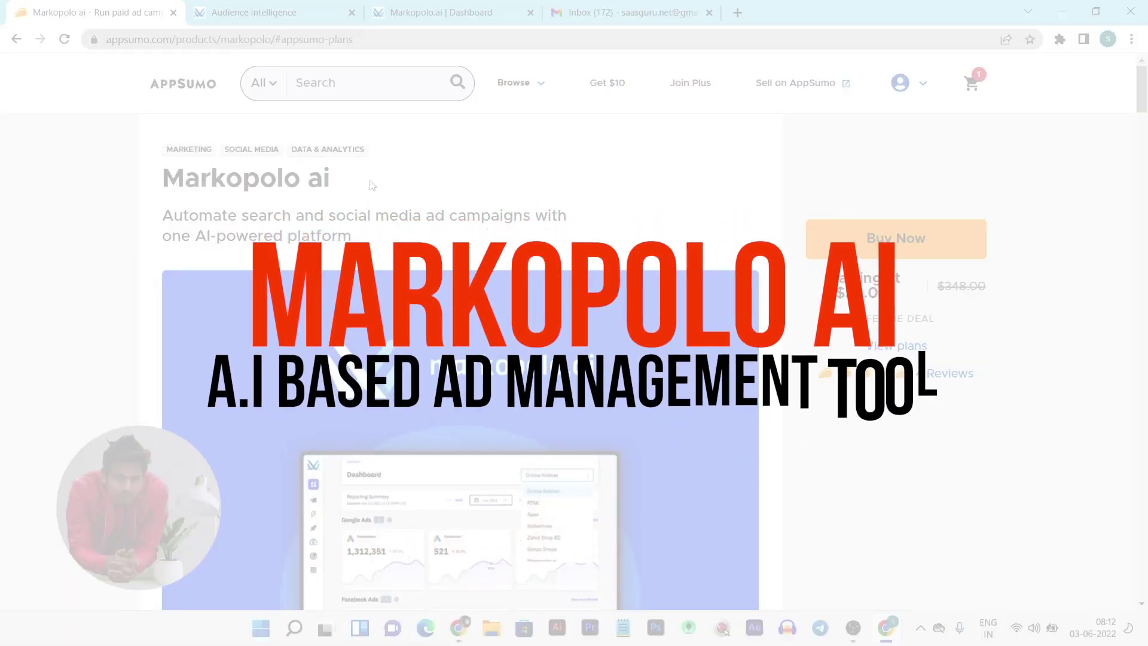
Look over the Markopolo ai introduction on the AppSumo product page and return to its heading
scroll(372, 186, down, 4)
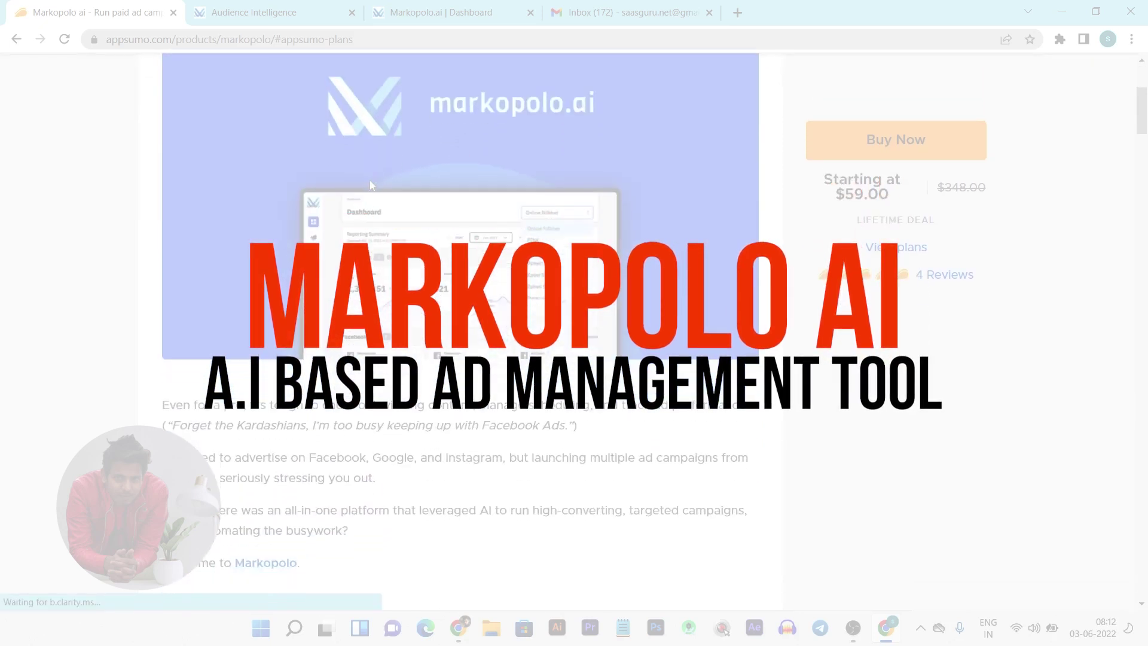
scroll(370, 180, down, 3)
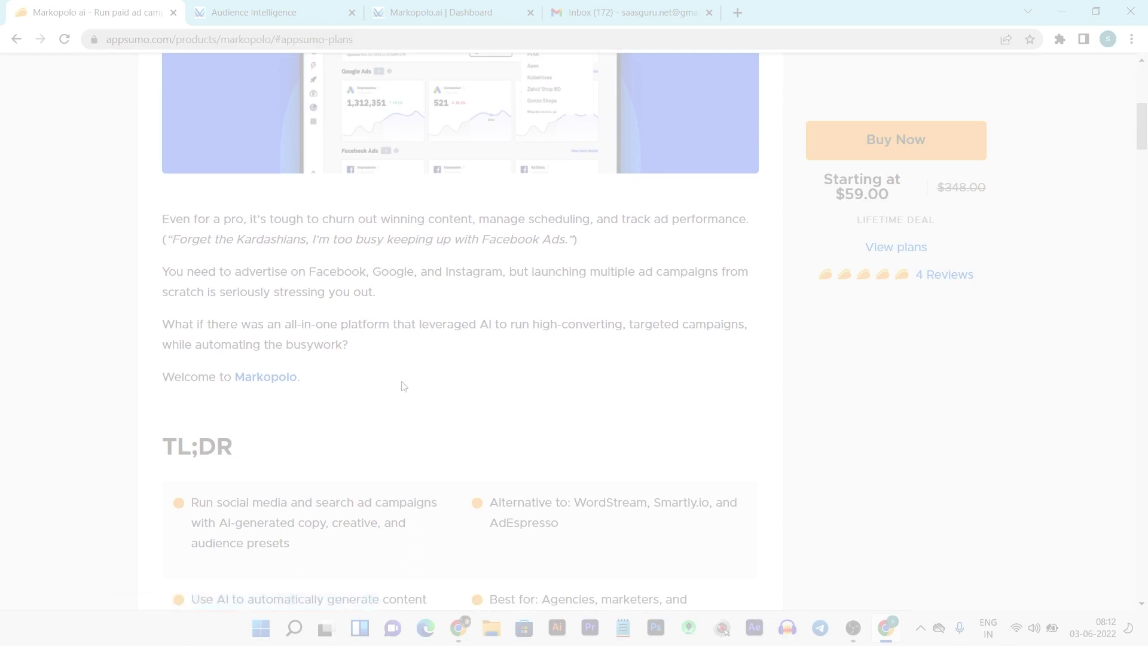
scroll(359, 380, up, 5)
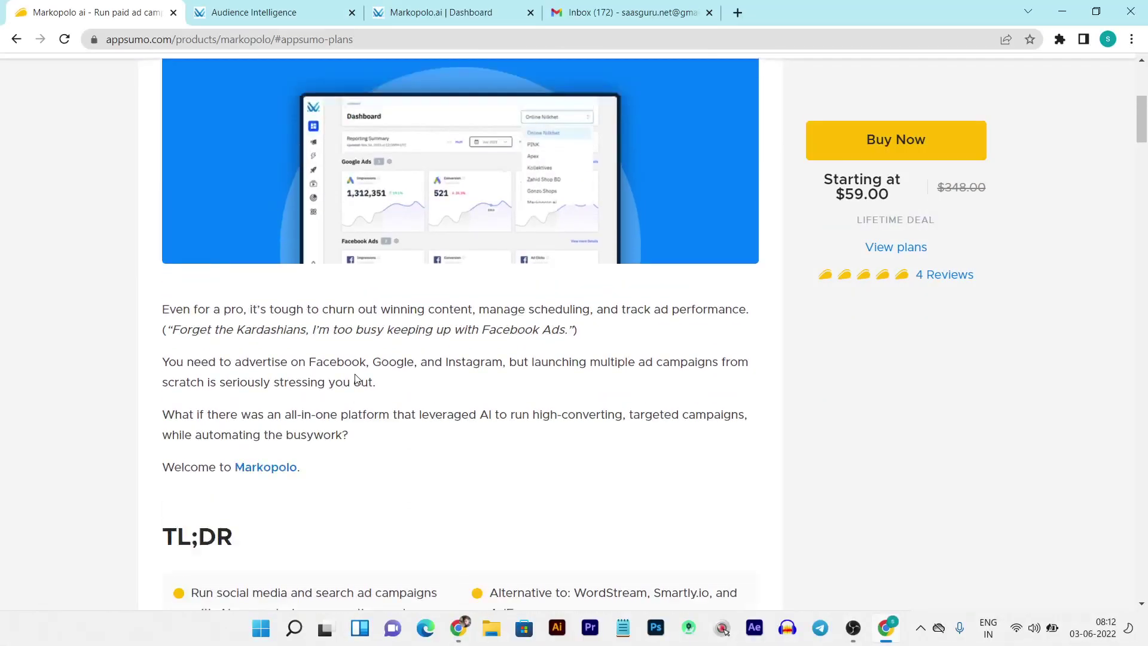
scroll(355, 378, up, 3)
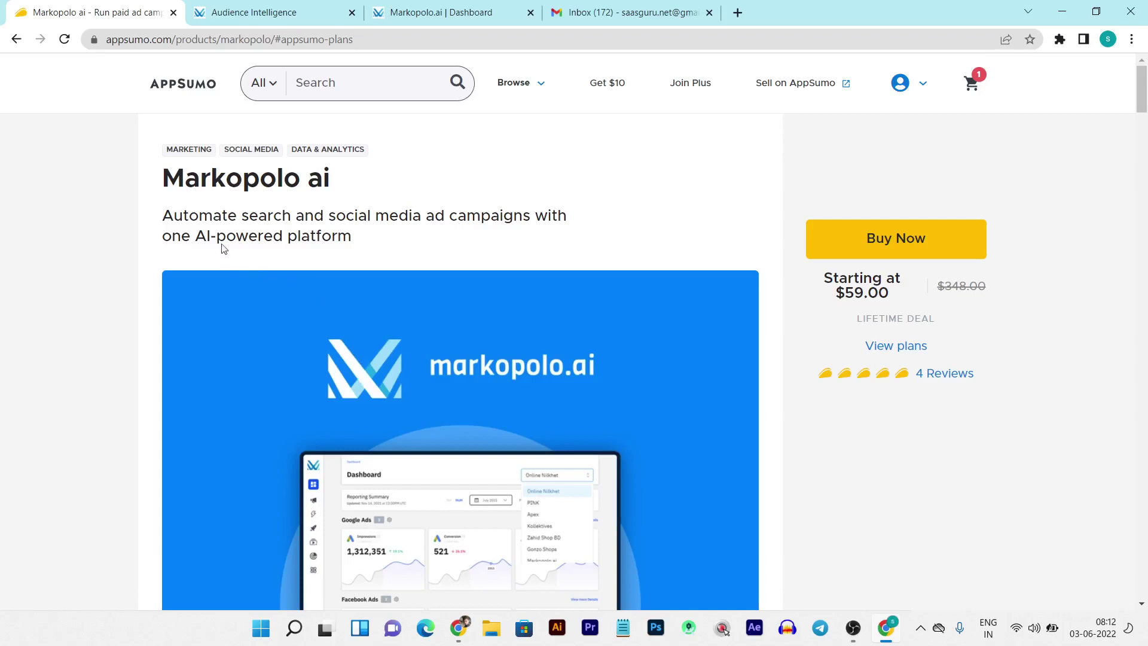
Switch to the Markopolo.ai dashboard, view its navigation sections and open Audience
click(452, 7)
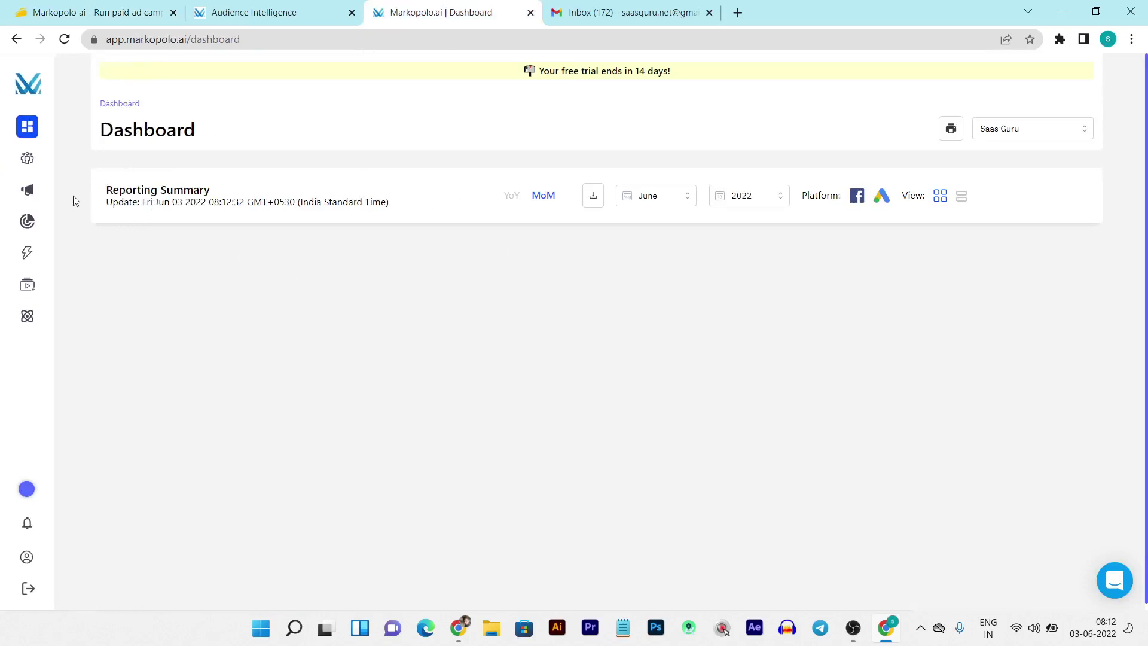
mouse_move(36, 190)
mouse_move(45, 281)
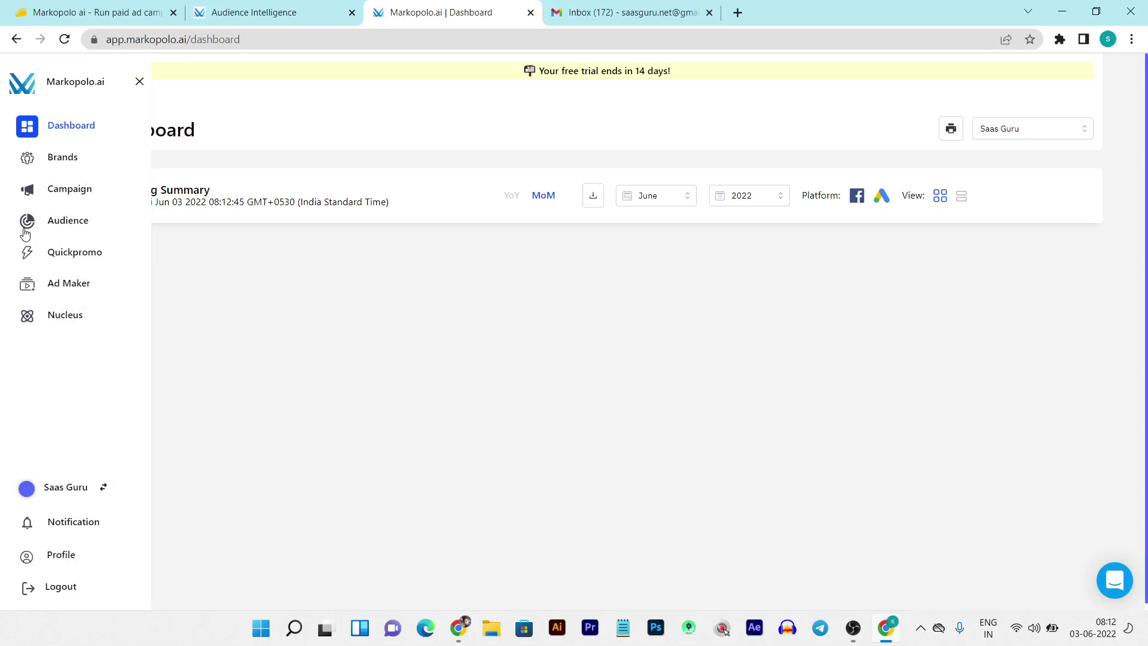
click(64, 229)
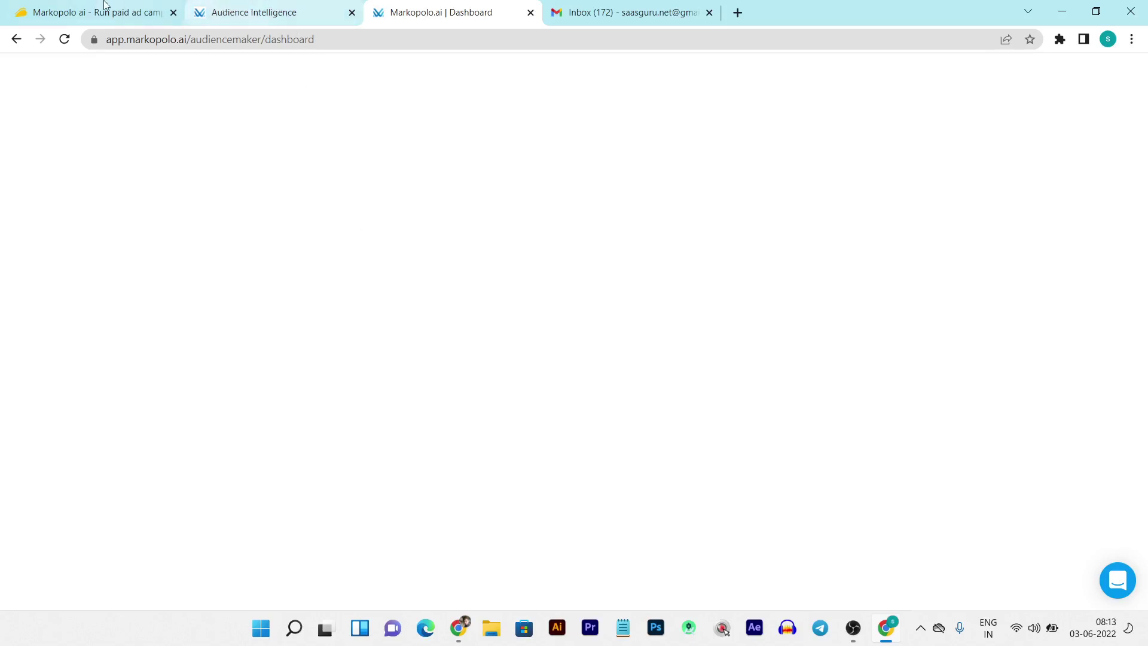
Return to the AppSumo product page and read the TL;DR section and summary, highlighting A/B testing, ad campaigns and social media
click(83, 6)
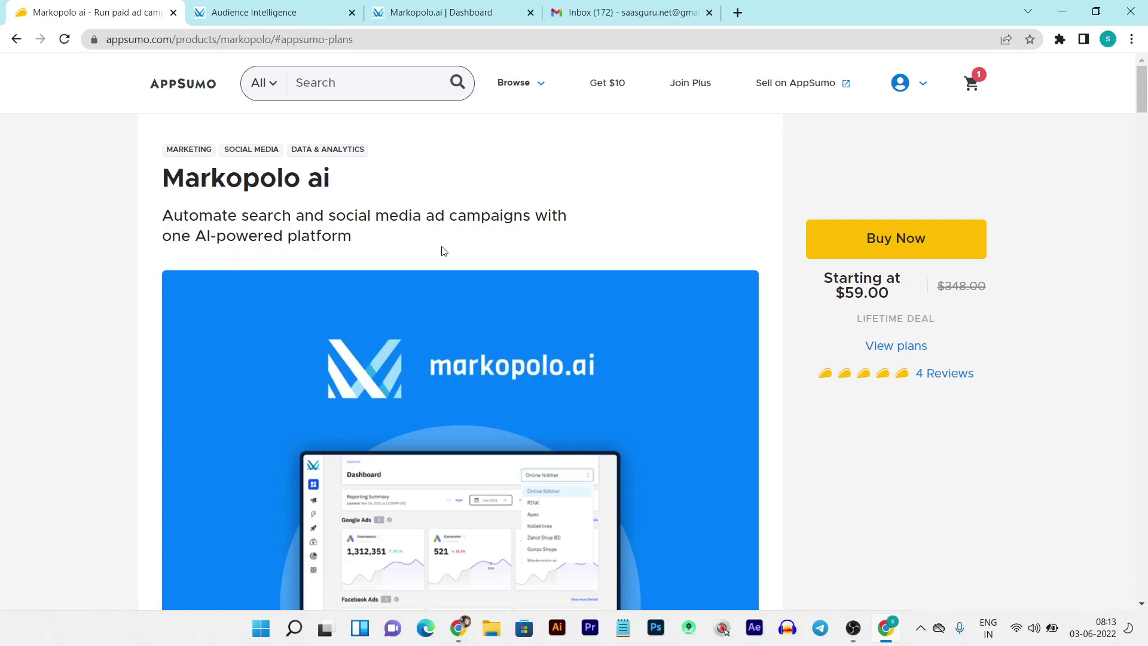
scroll(472, 259, down, 7)
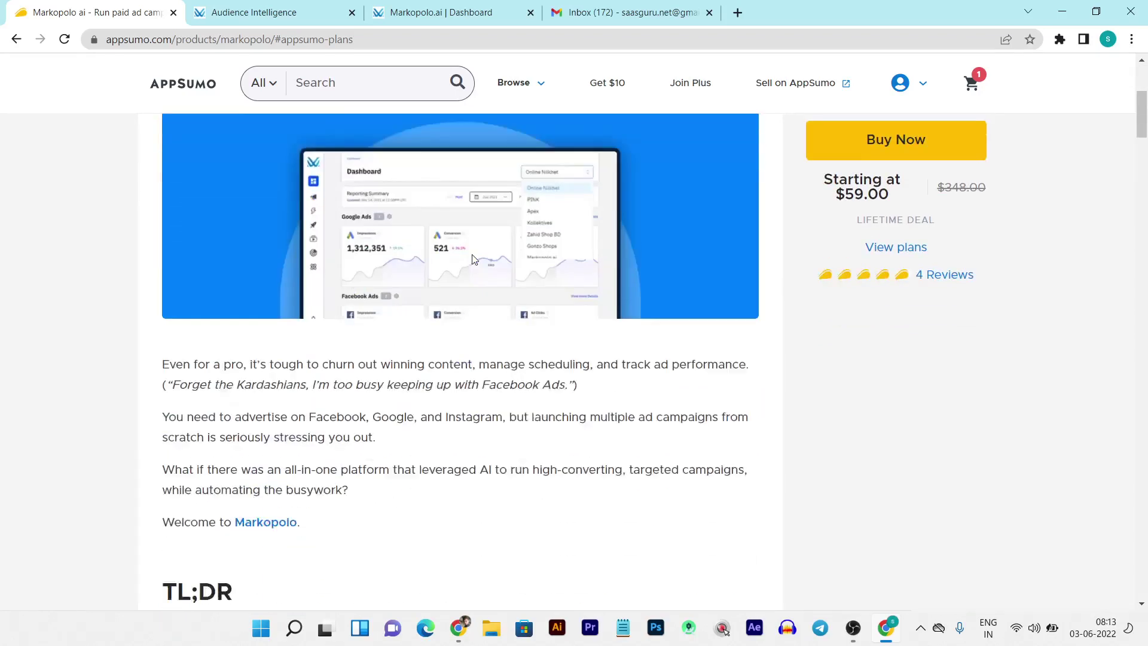
scroll(472, 259, down, 4)
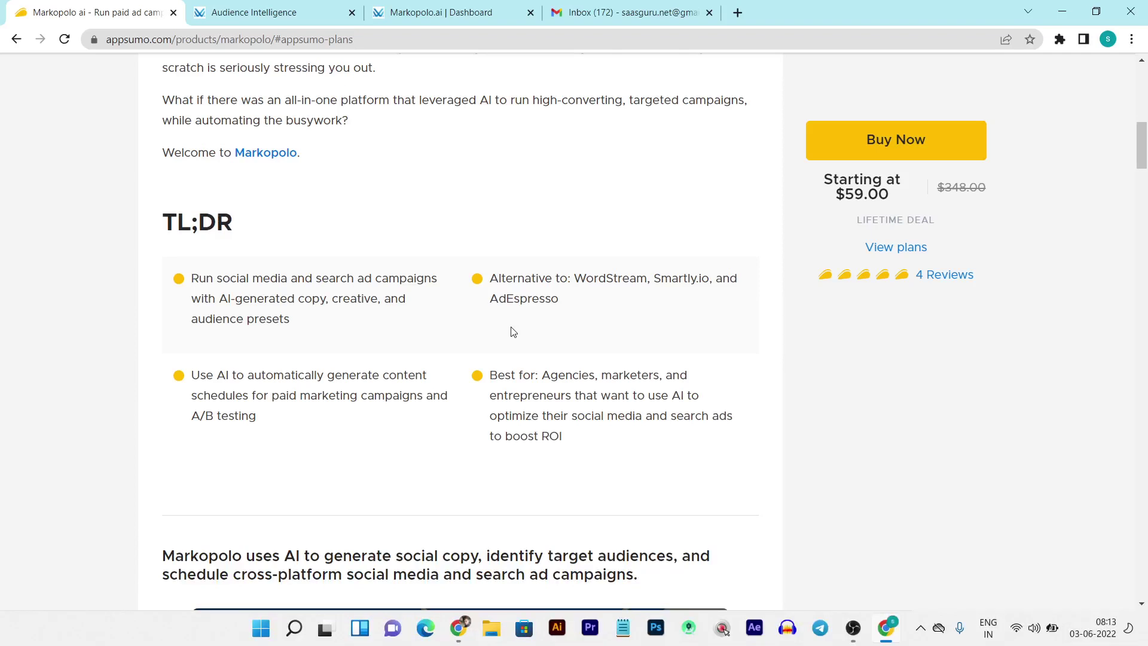
scroll(513, 331, down, 2)
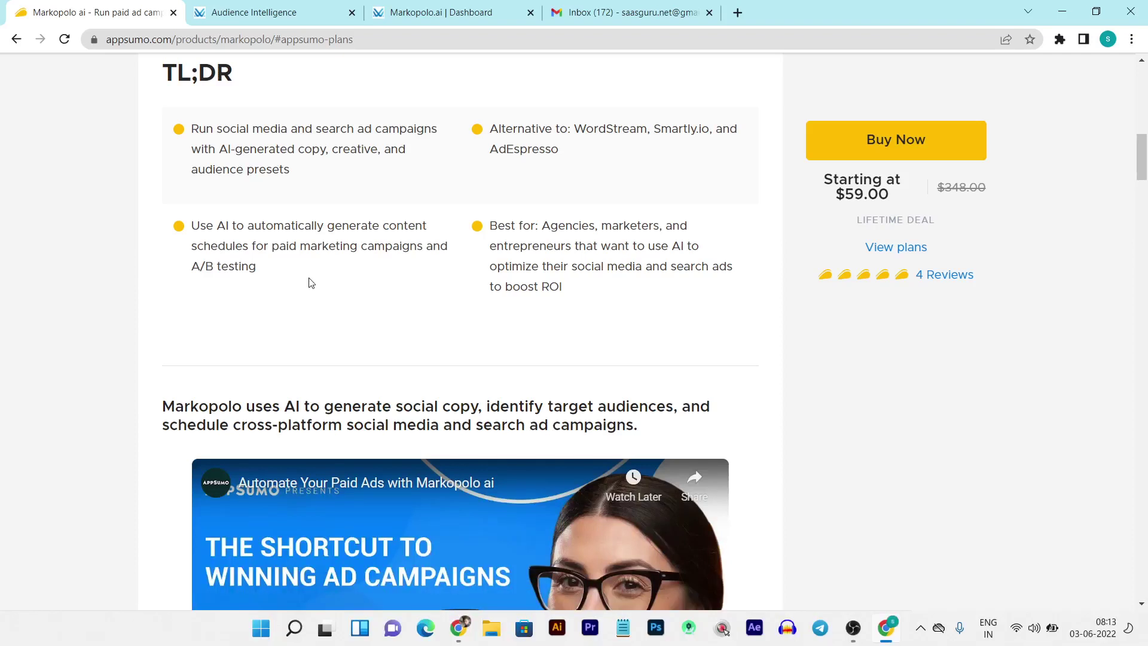
drag(258, 277, 182, 280)
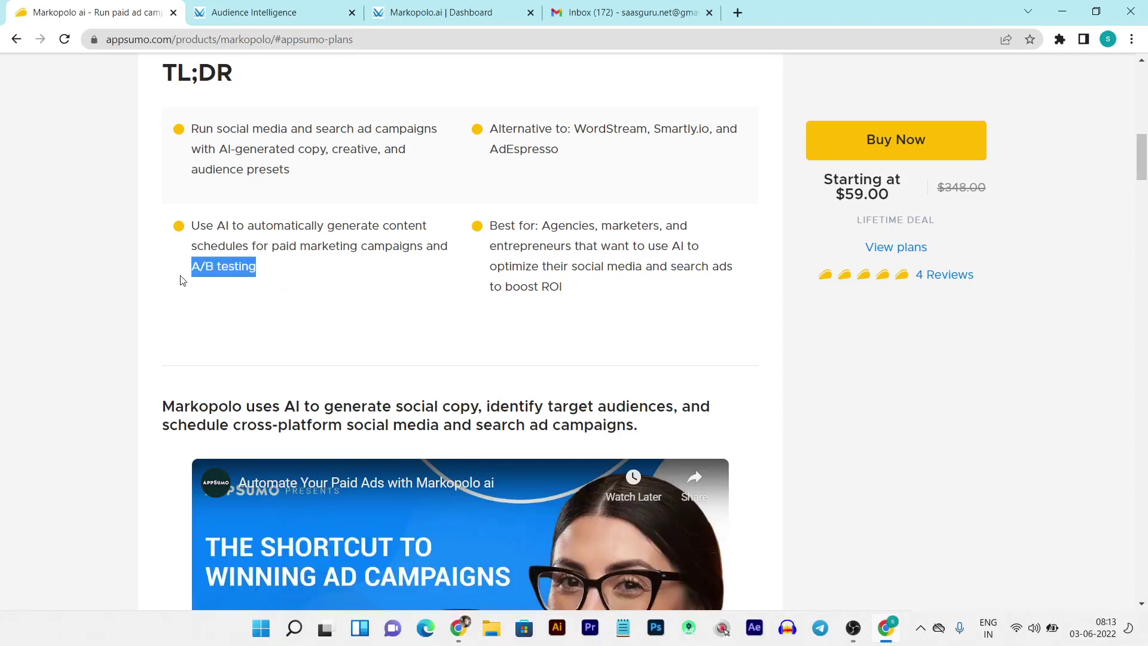
click(330, 314)
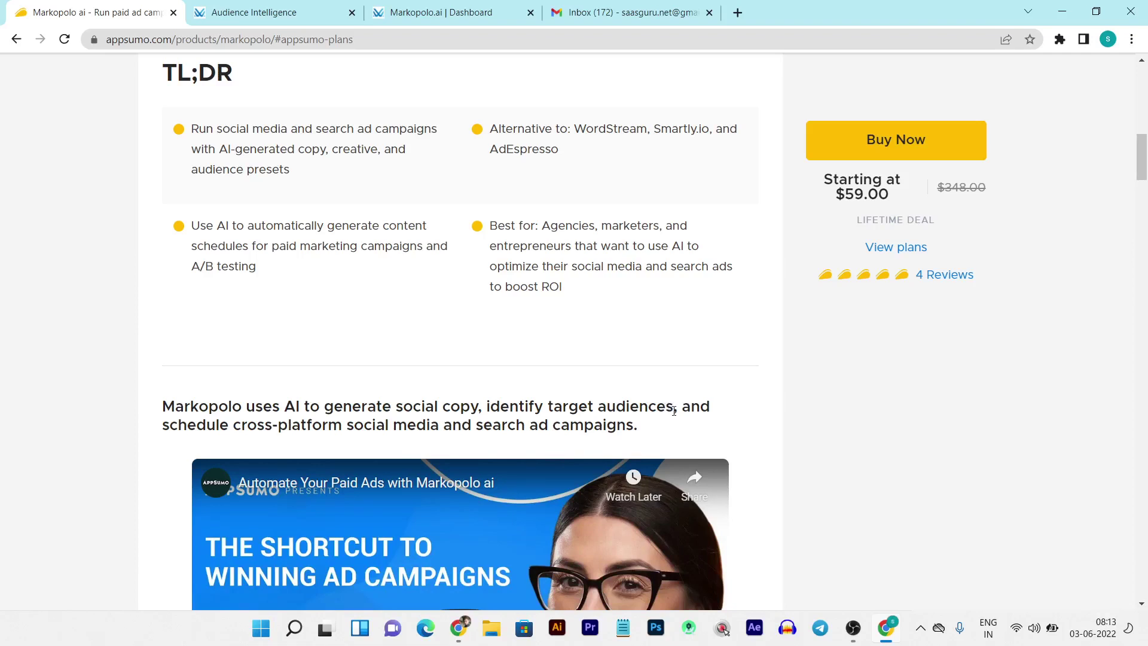
drag(674, 410, 626, 428)
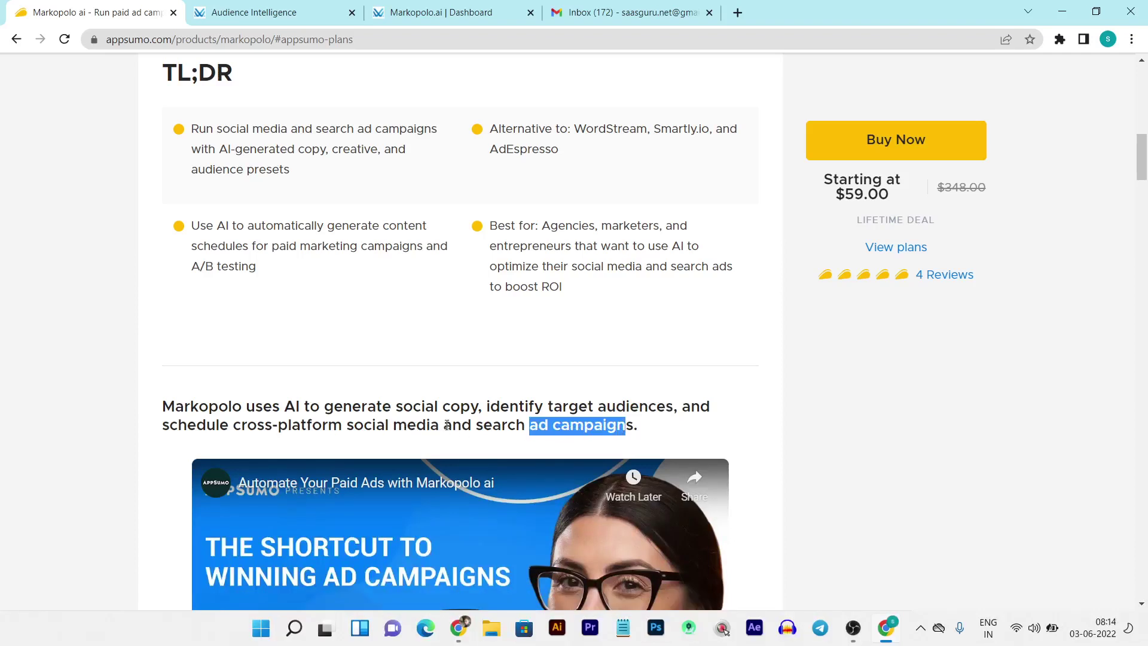
drag(444, 425, 349, 425)
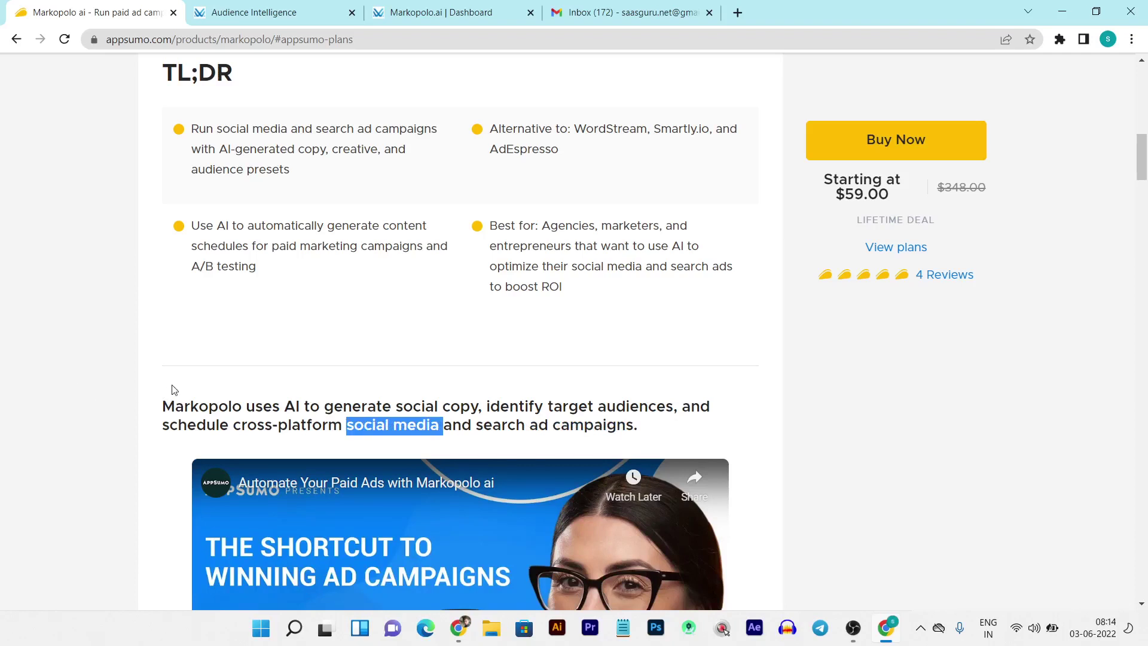
Examine the product description below the promo video, down to the Ad Maker illustration
scroll(174, 390, down, 4)
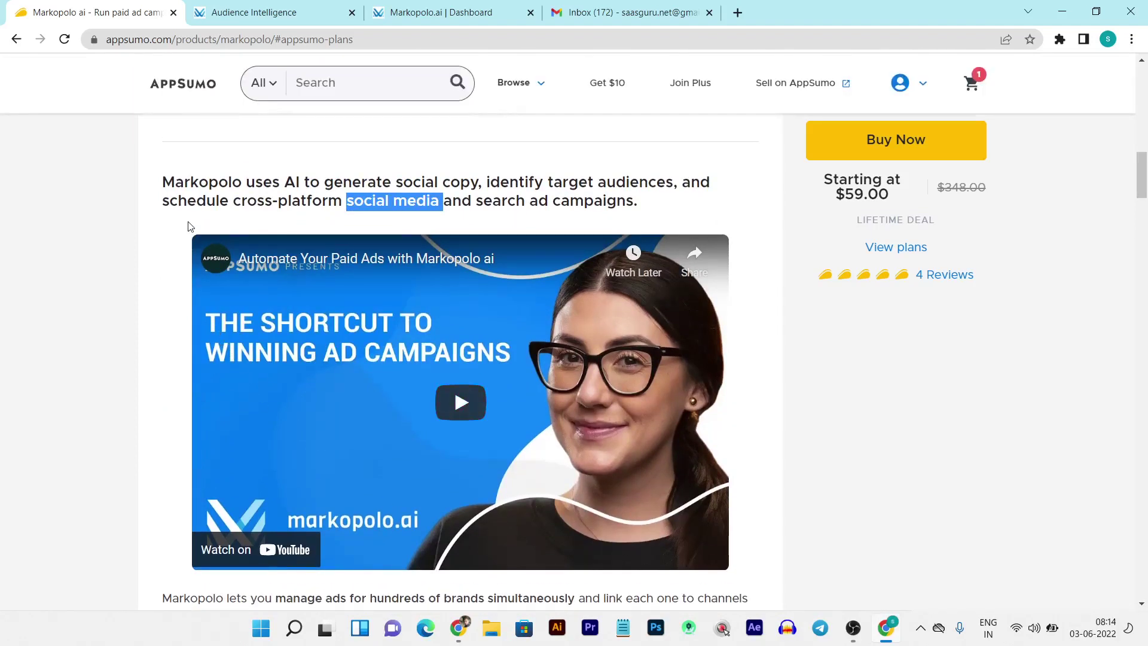
scroll(187, 223, down, 1)
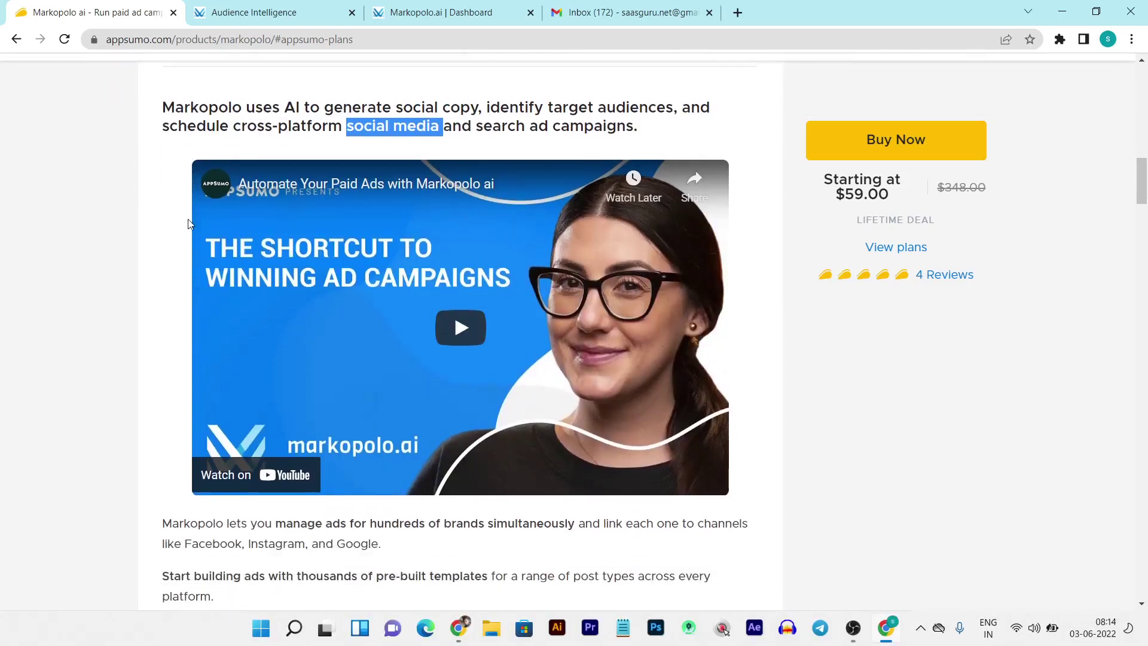
scroll(188, 224, down, 2)
scroll(243, 317, down, 3)
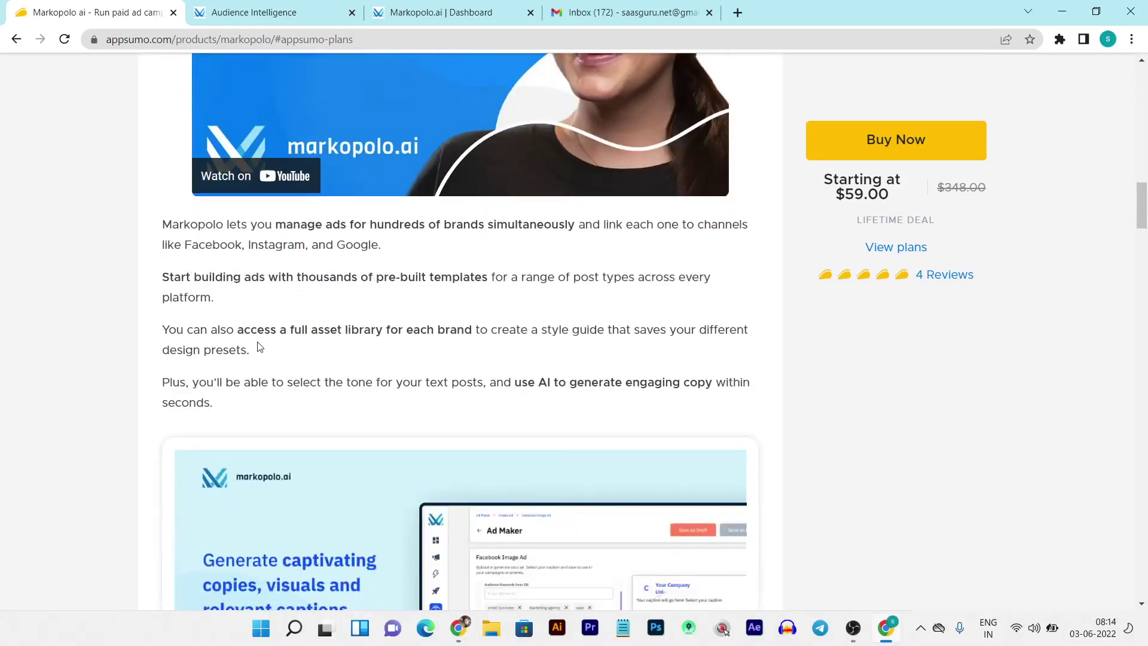
scroll(259, 343, down, 4)
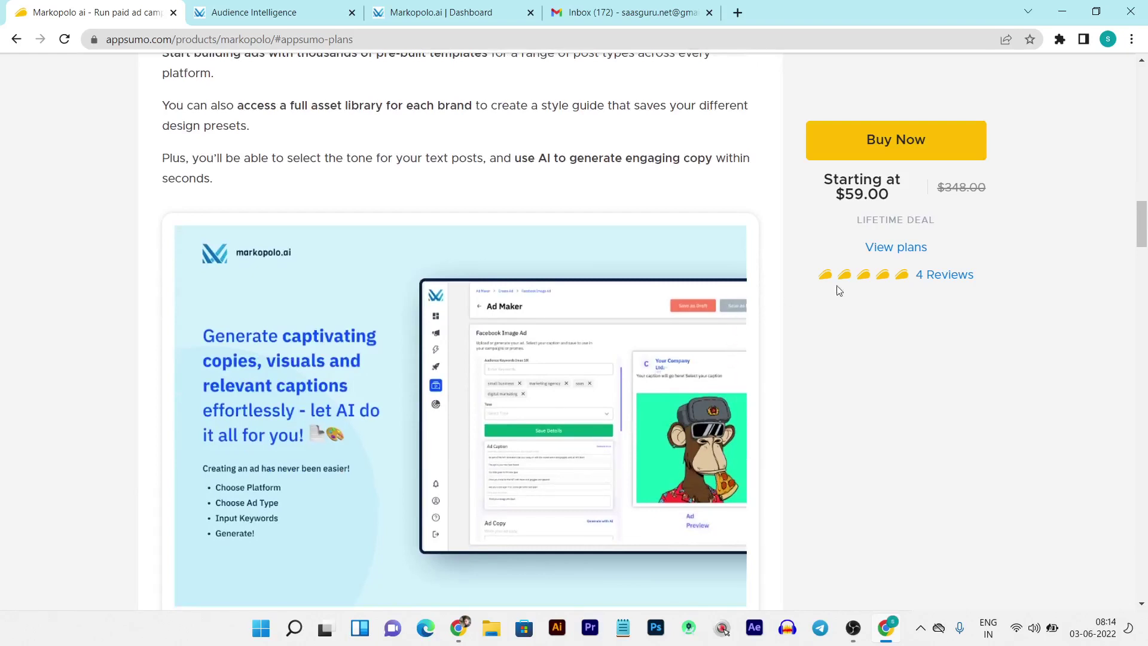
View the plans and read the deal terms and included features, highlighting the keywords tool integration and Geotargeting
click(881, 252)
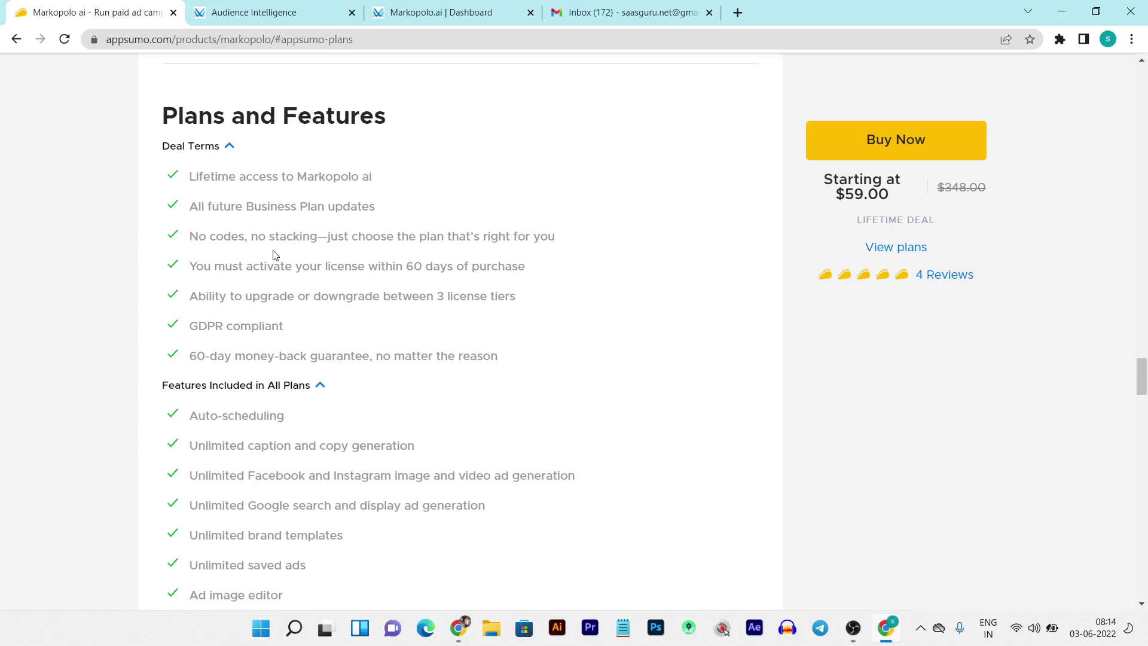
scroll(323, 356, down, 3)
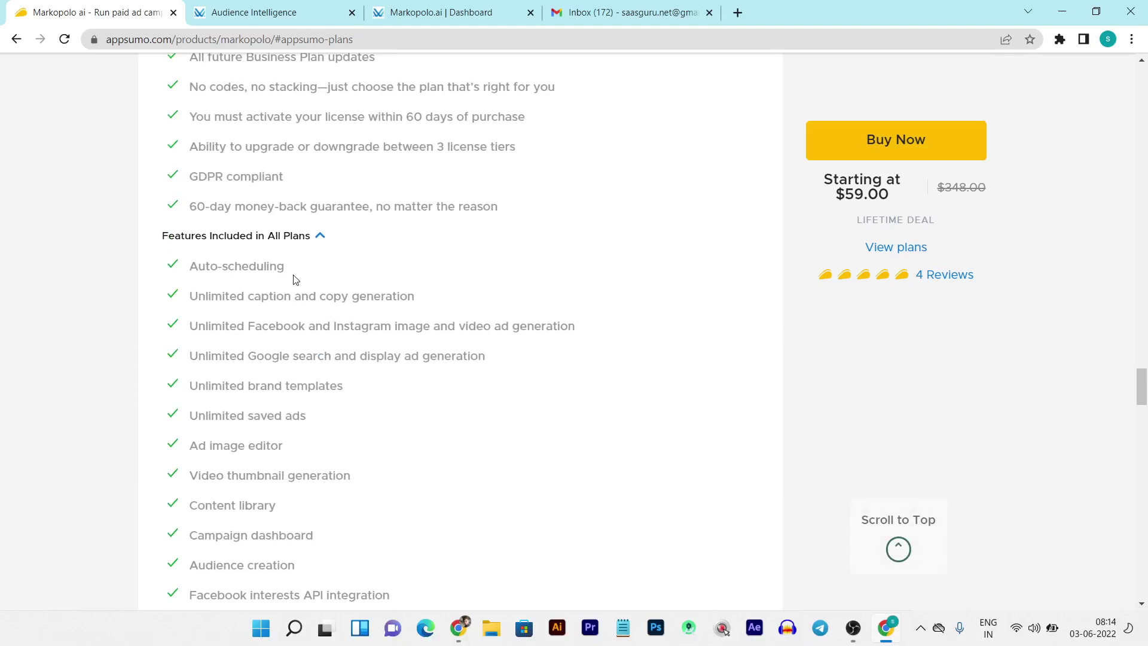
scroll(293, 279, down, 1)
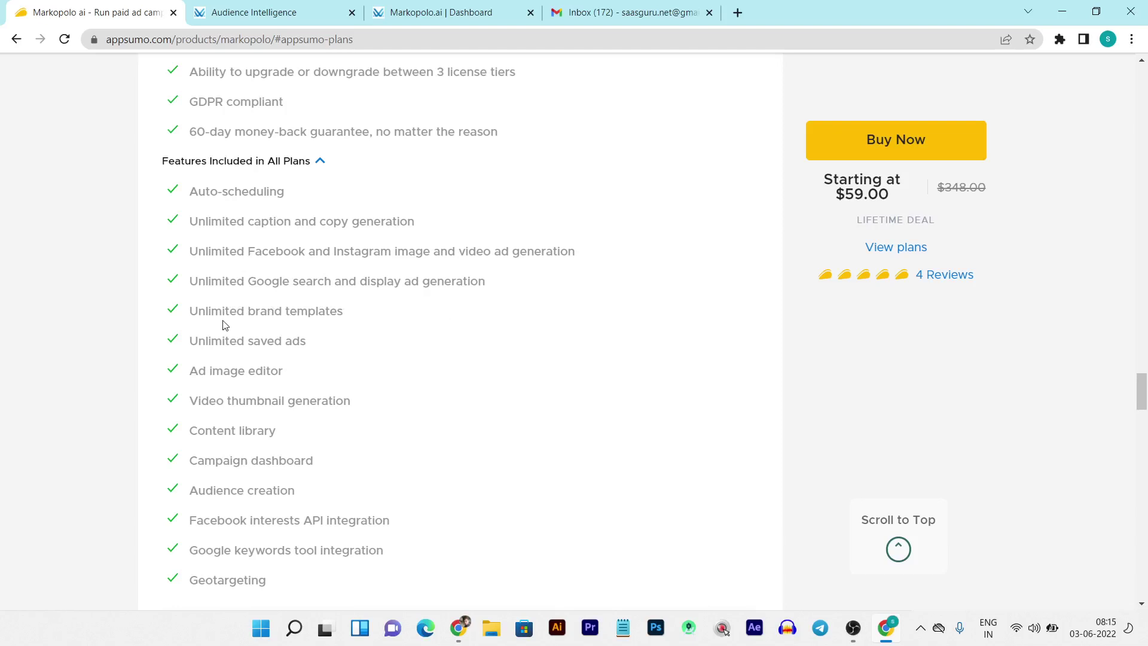
scroll(361, 318, down, 1)
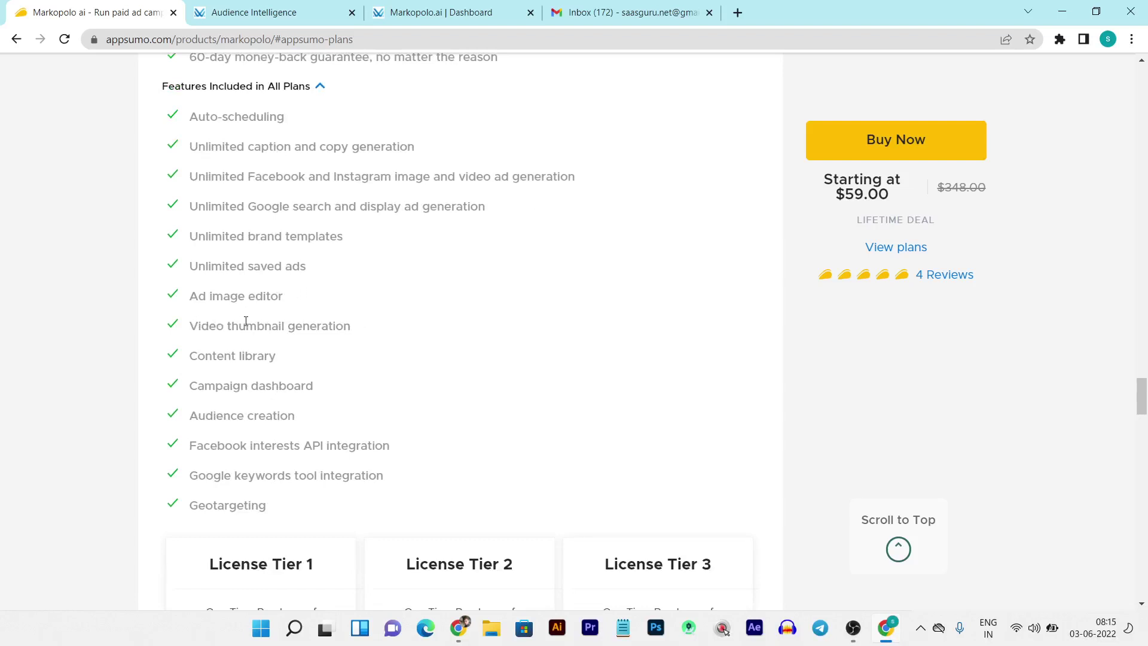
scroll(246, 323, down, 1)
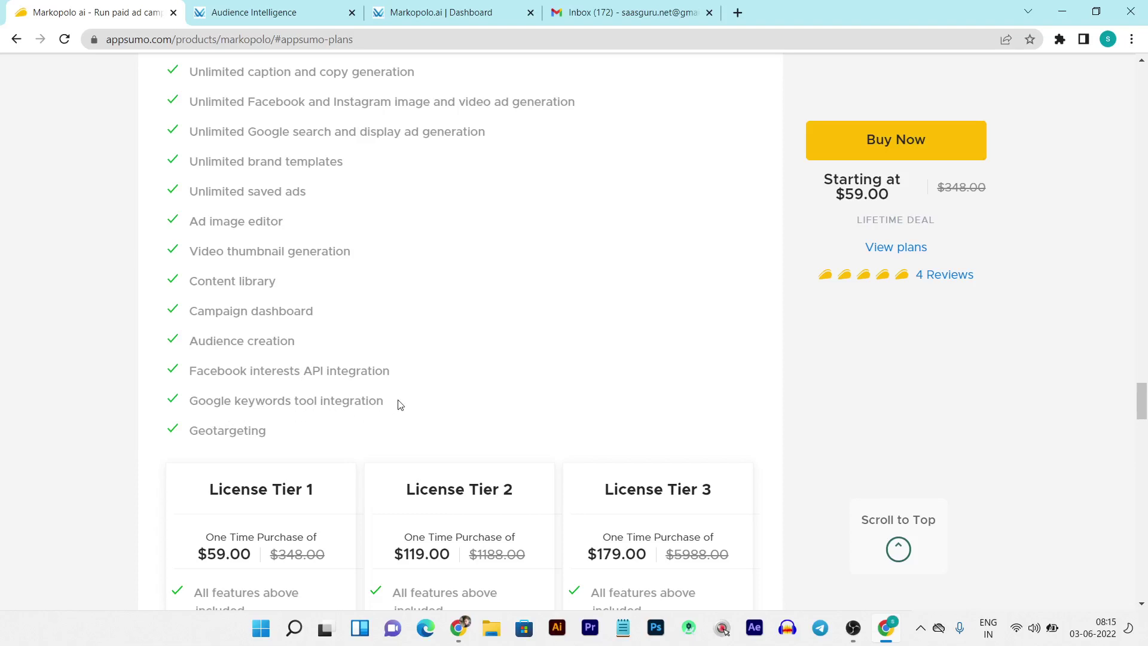
drag(389, 403, 238, 400)
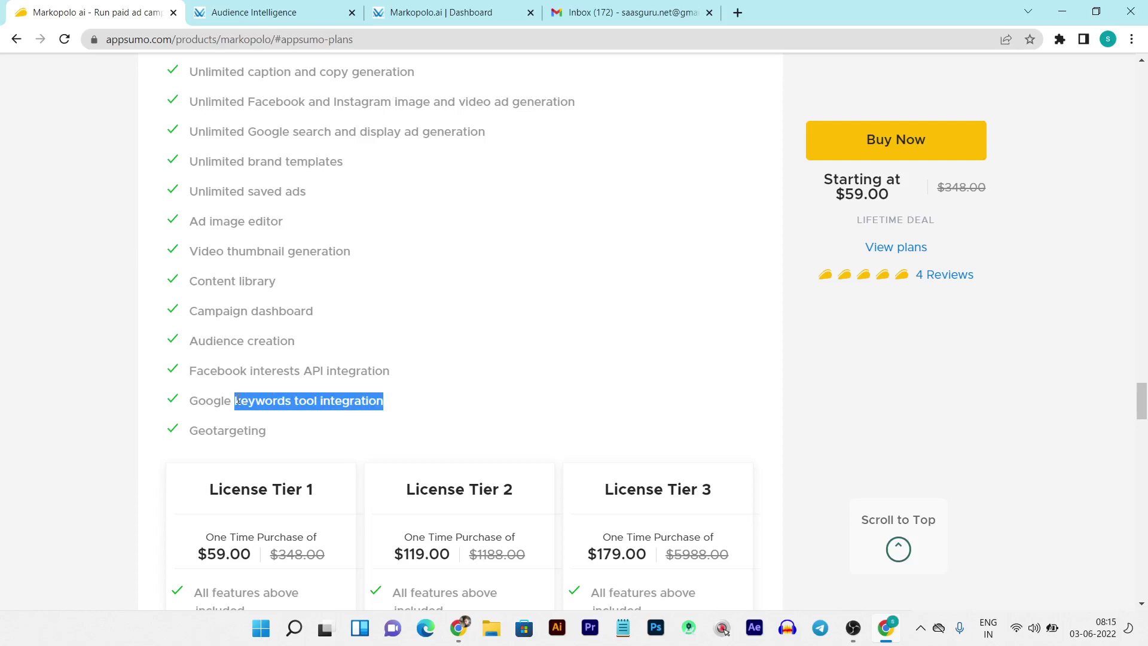
scroll(237, 401, down, 1)
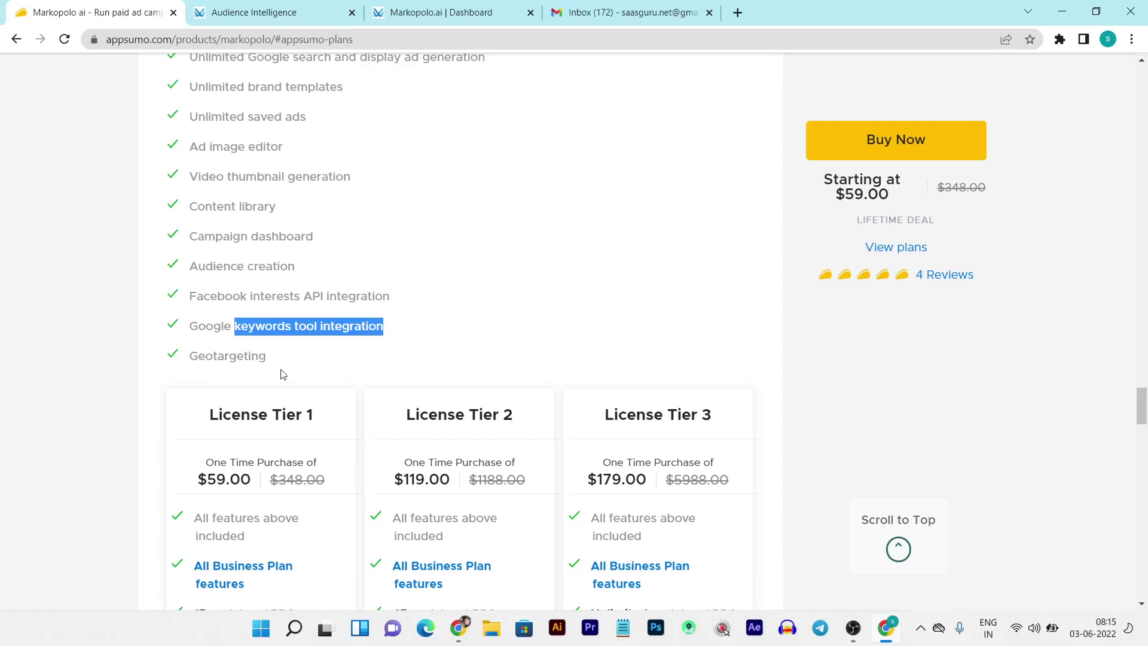
drag(282, 368, 194, 366)
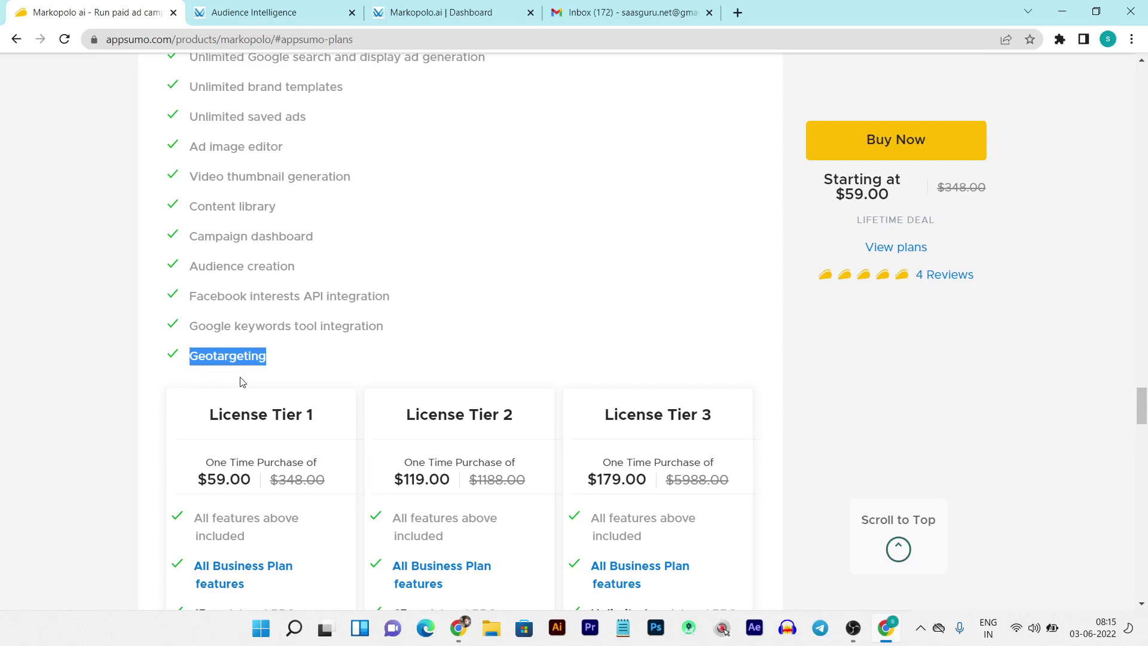
Compare the prices and limits of License Tiers 1, 2 and 3
scroll(245, 378, down, 2)
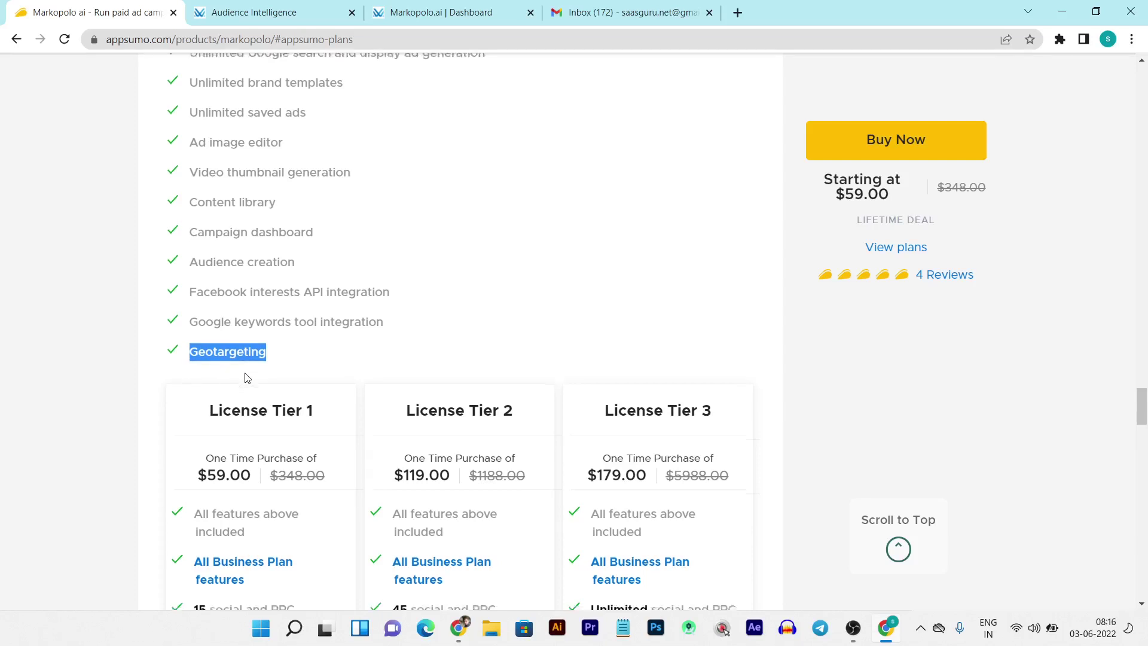
scroll(246, 374, down, 5)
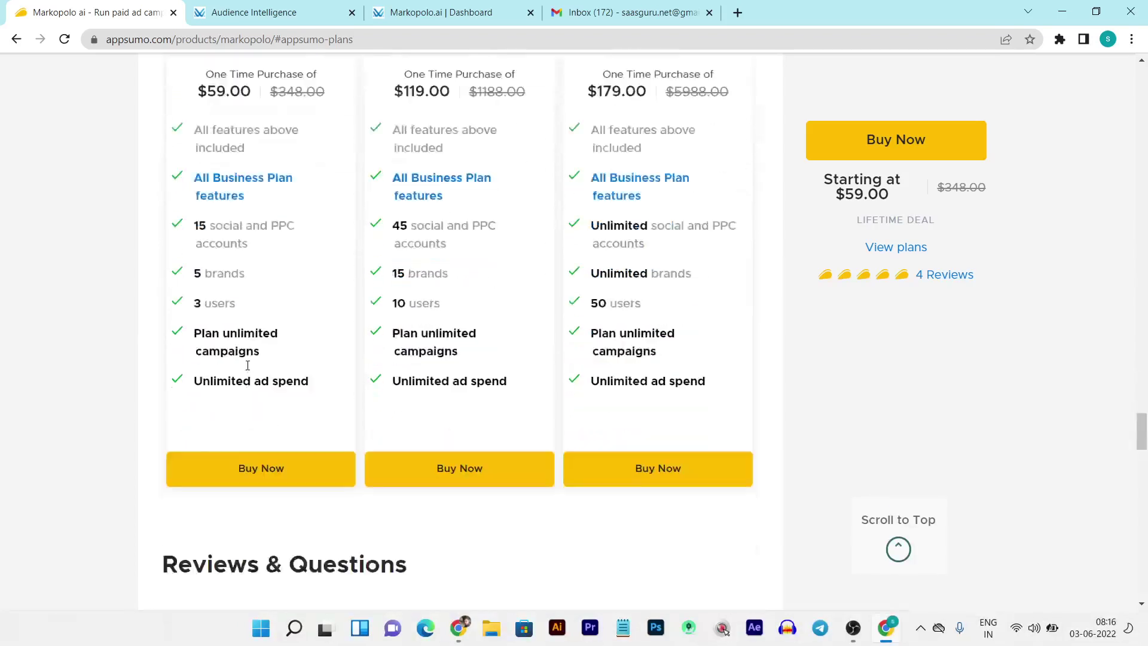
scroll(500, 388, up, 4)
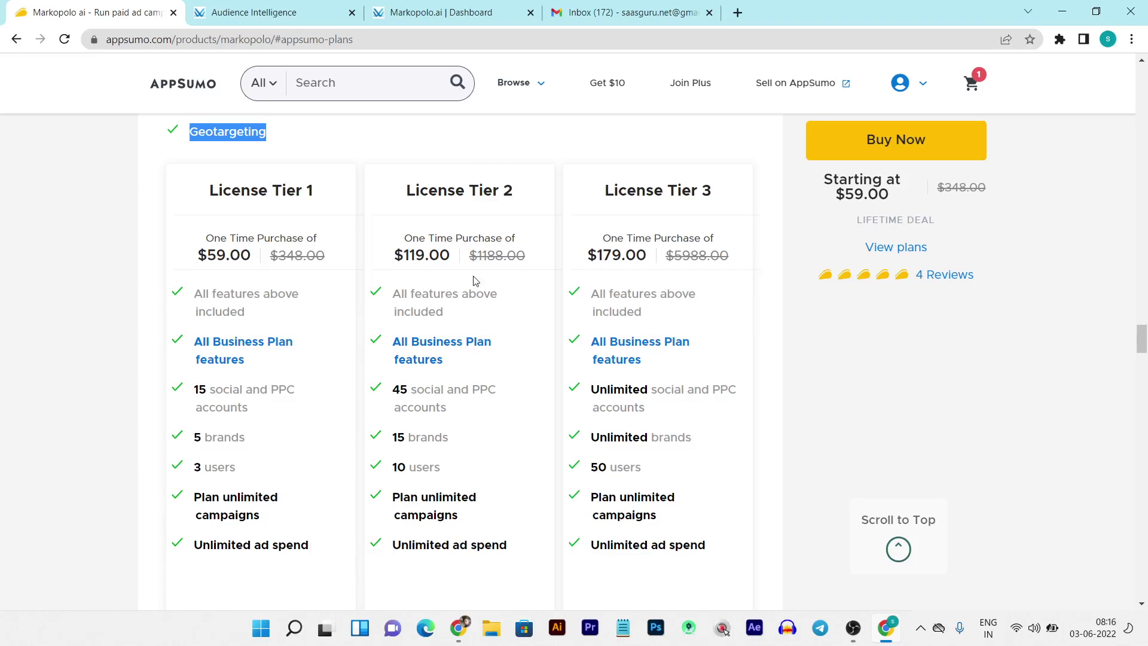
Go back from the license tiers to the description of multichannel ad campaigns and dashboard reporting
scroll(682, 382, up, 4)
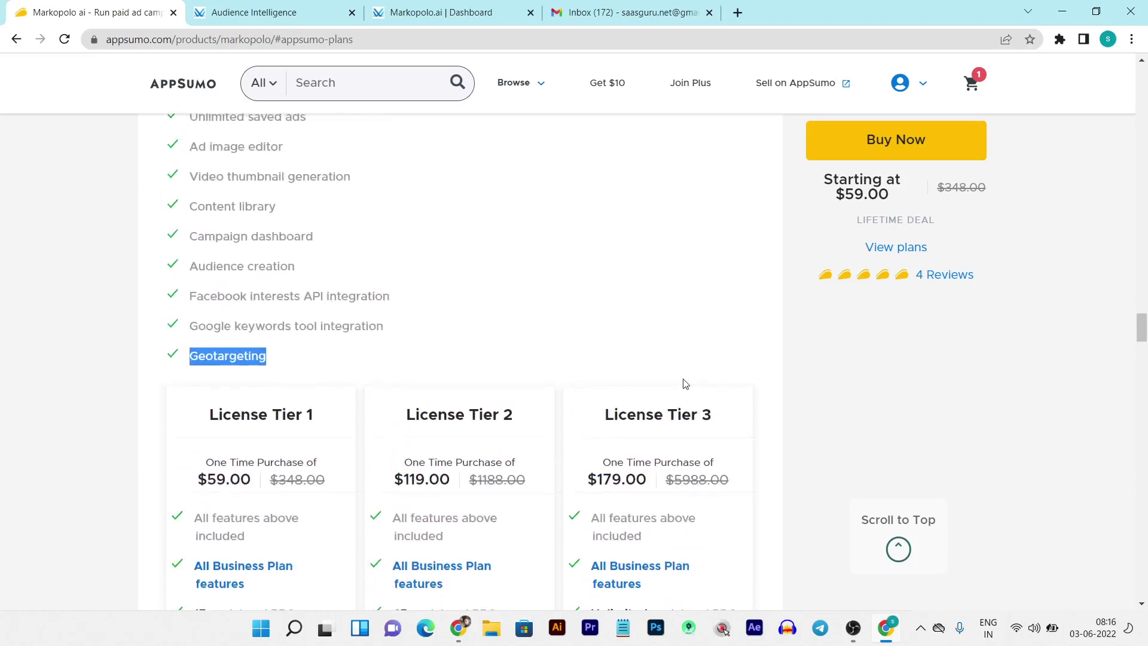
scroll(686, 383, up, 6)
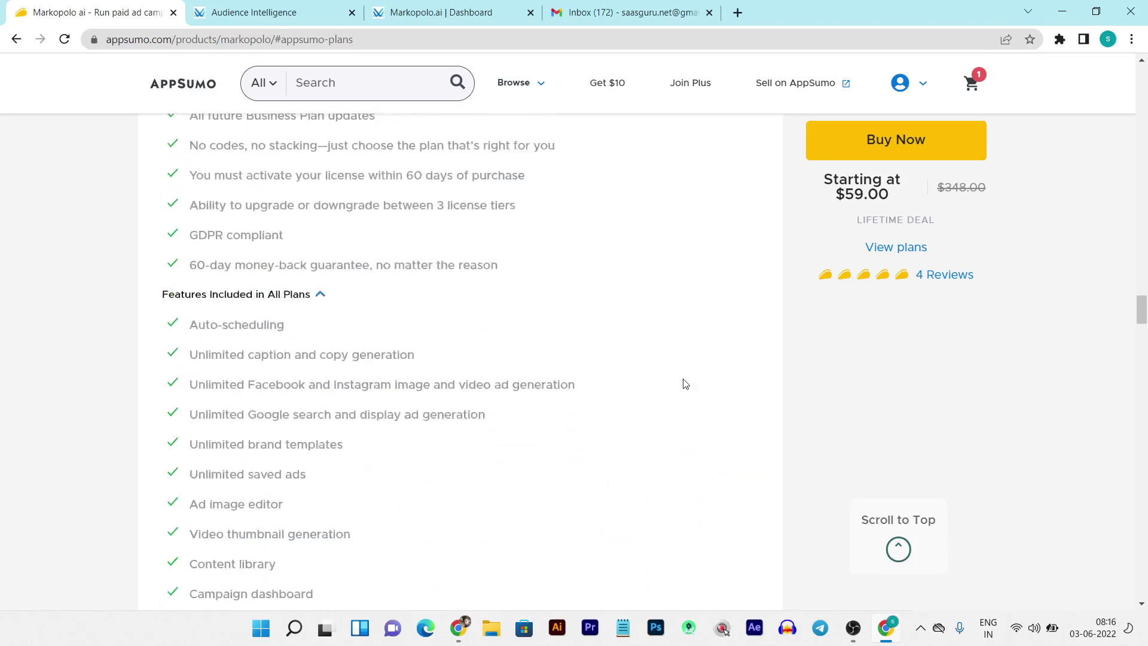
scroll(686, 383, up, 5)
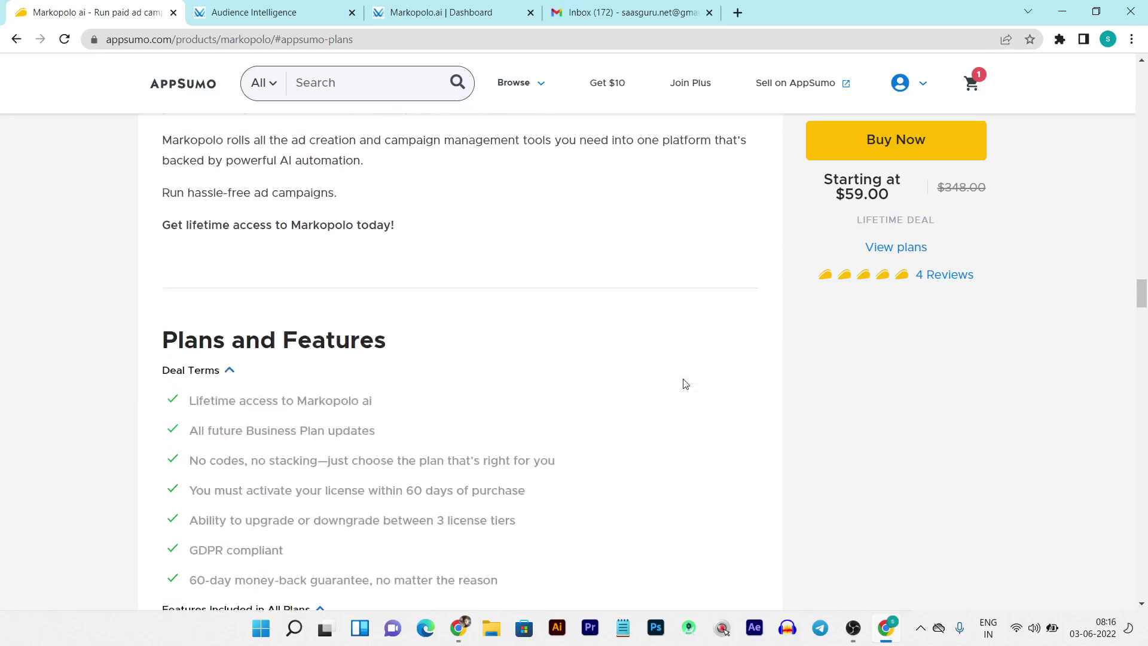
scroll(685, 383, up, 5)
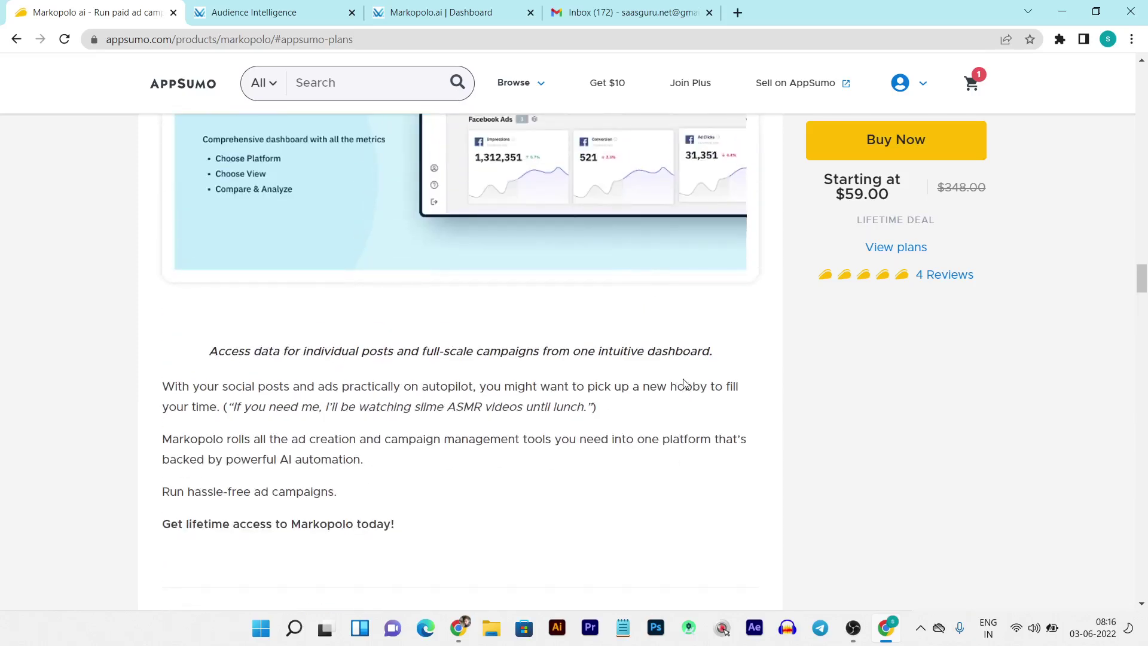
scroll(685, 384, up, 5)
scroll(685, 383, up, 6)
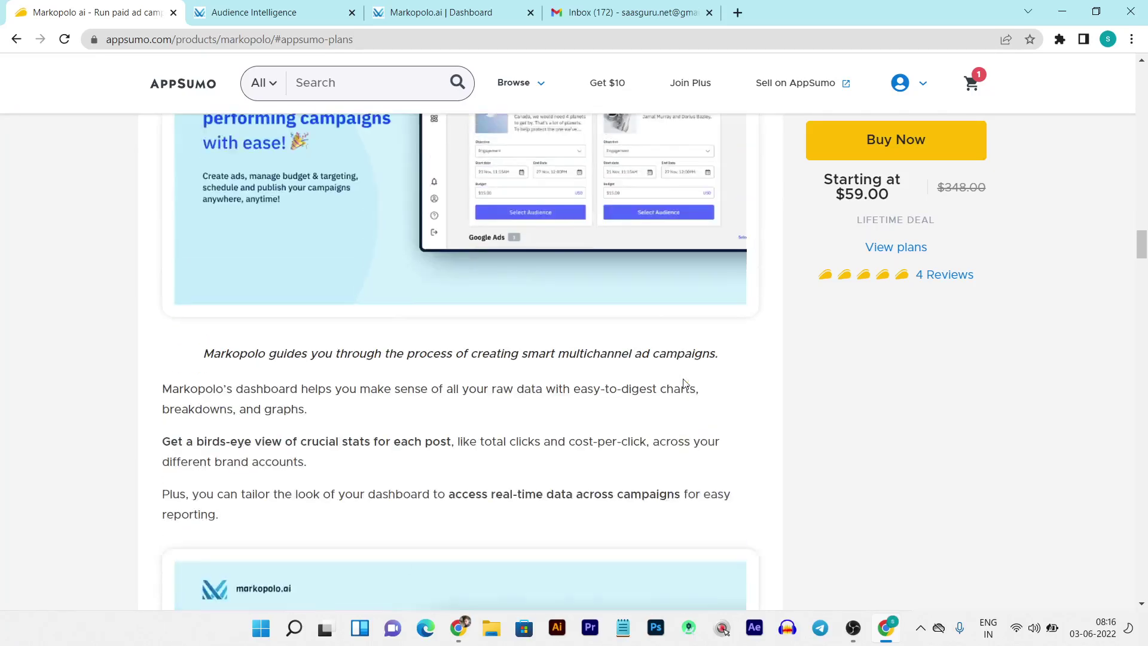
Go back up the AppSumo description to the audience targeting text, and switch to the Markopolo web app and reload it
scroll(686, 383, up, 11)
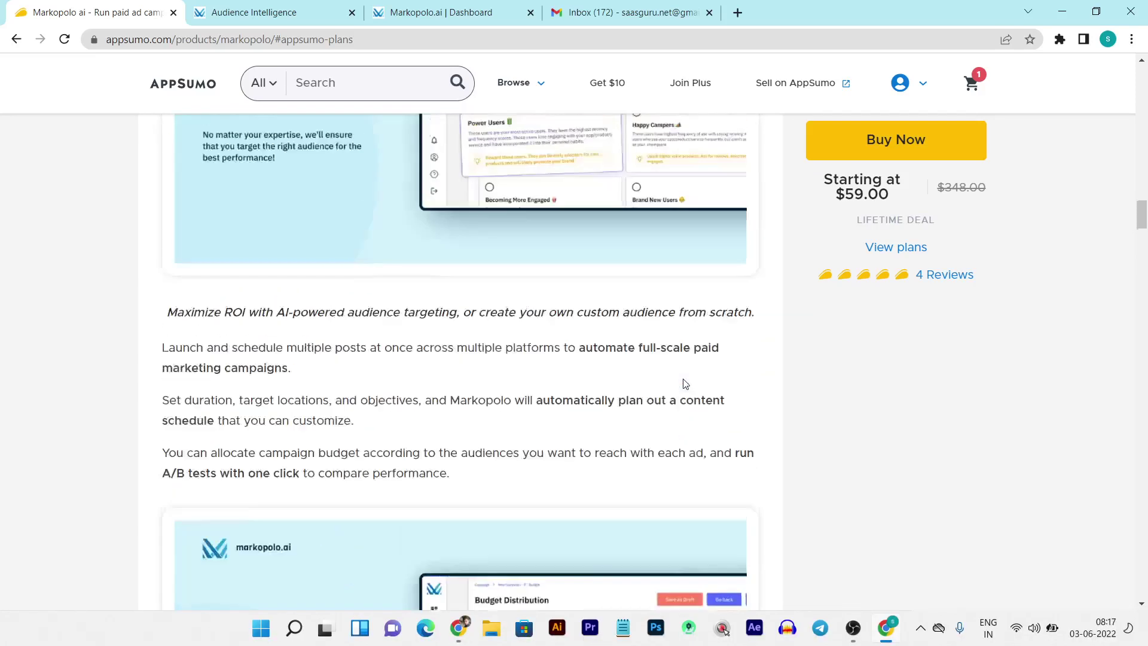
scroll(686, 383, up, 11)
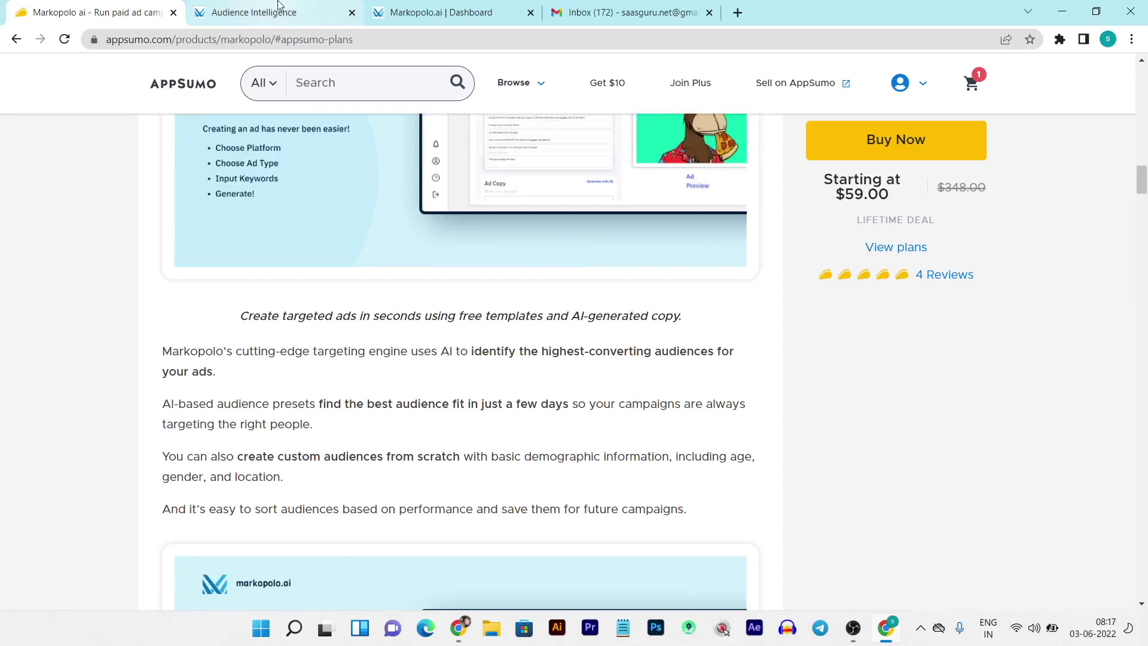
click(440, 7)
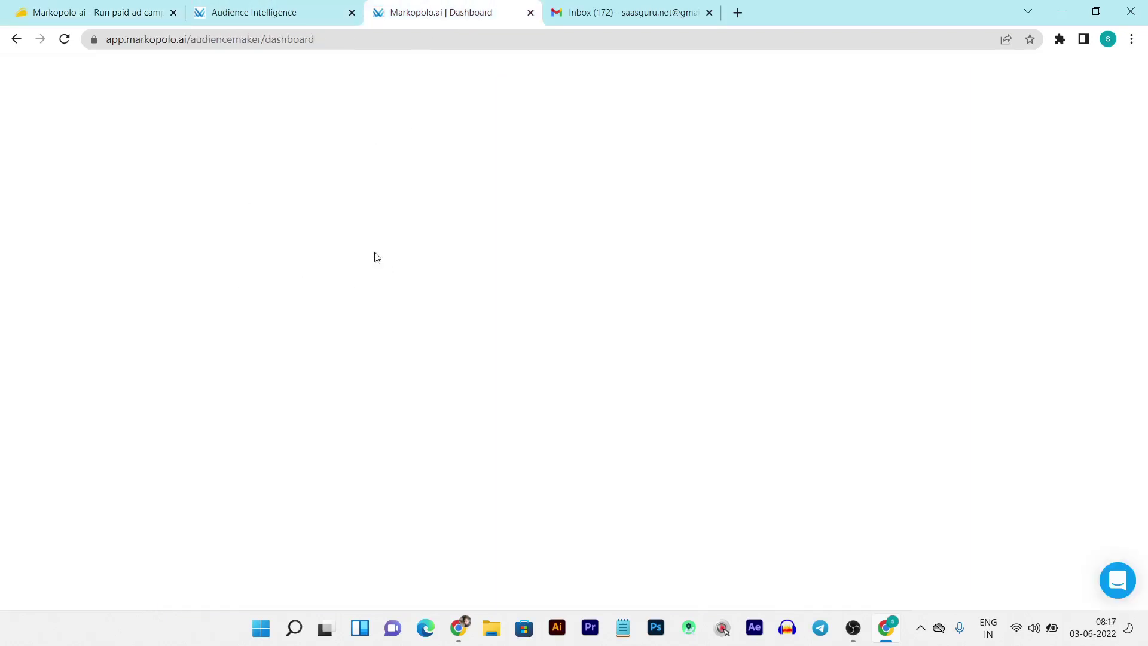
click(75, 4)
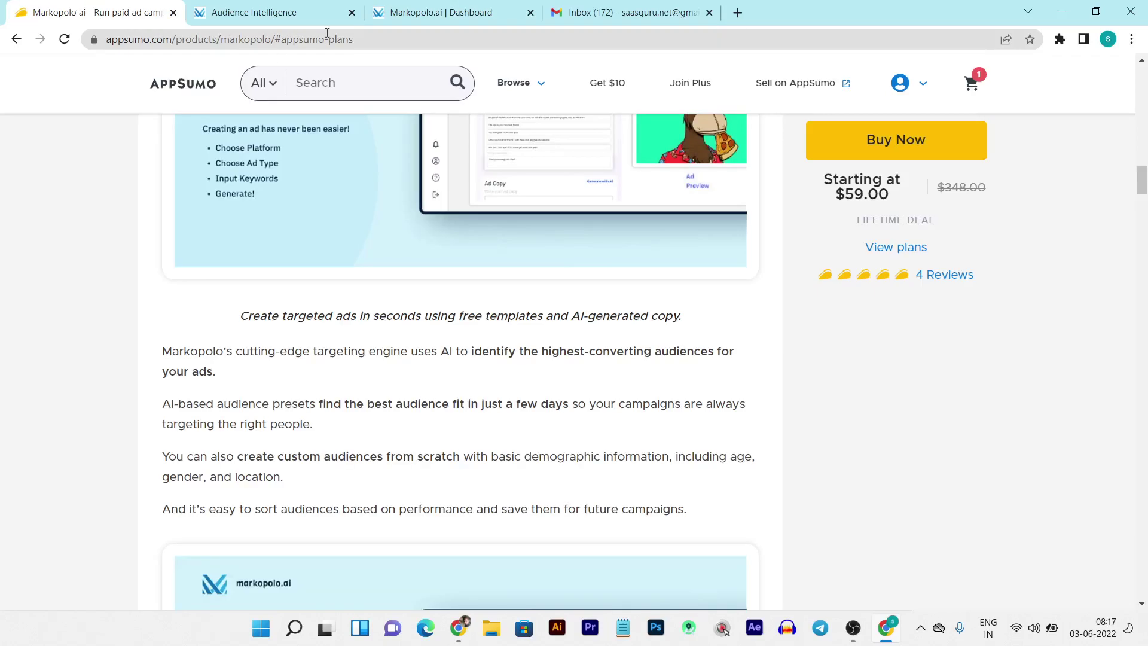
click(413, 5)
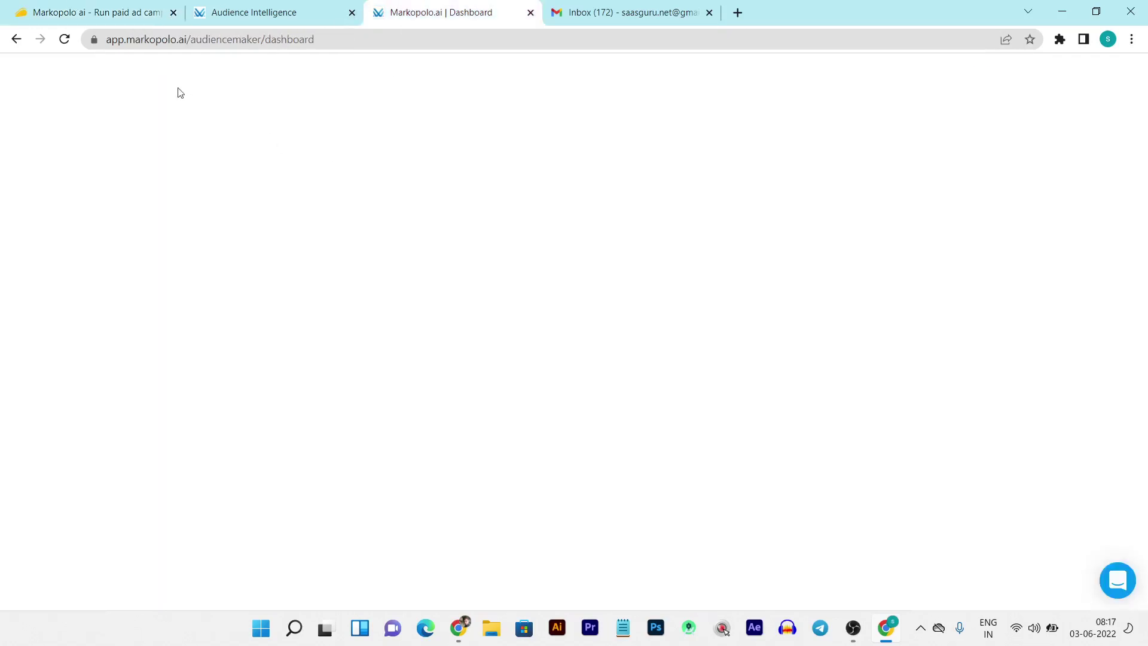
click(65, 40)
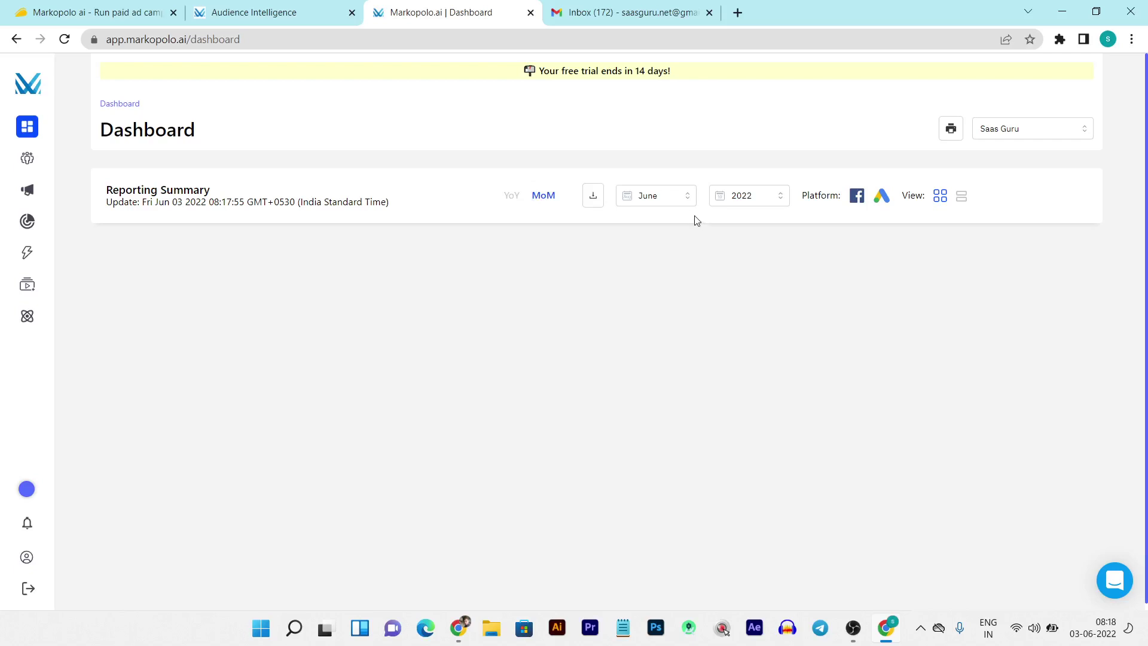
View the month choices of the dashboard's Reporting Summary and select the Google Ads platform for it
click(660, 199)
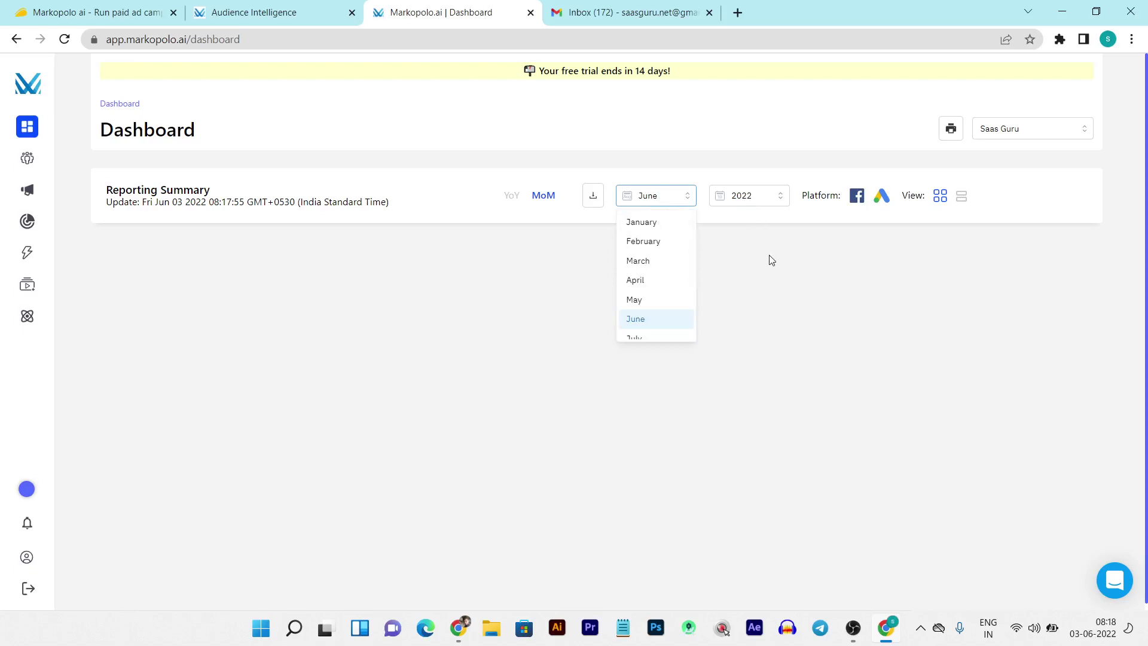
click(854, 225)
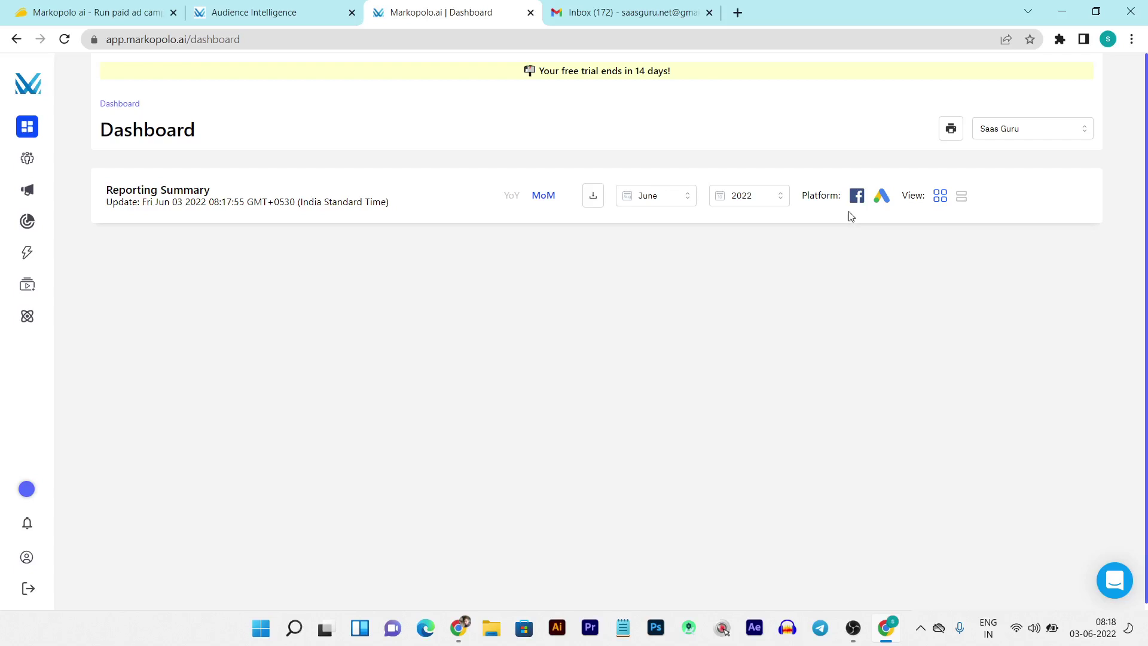
click(882, 196)
Open the details of the Saas Guru brand and examine its keywords, ad account connections and Asset Library section
mouse_move(49, 169)
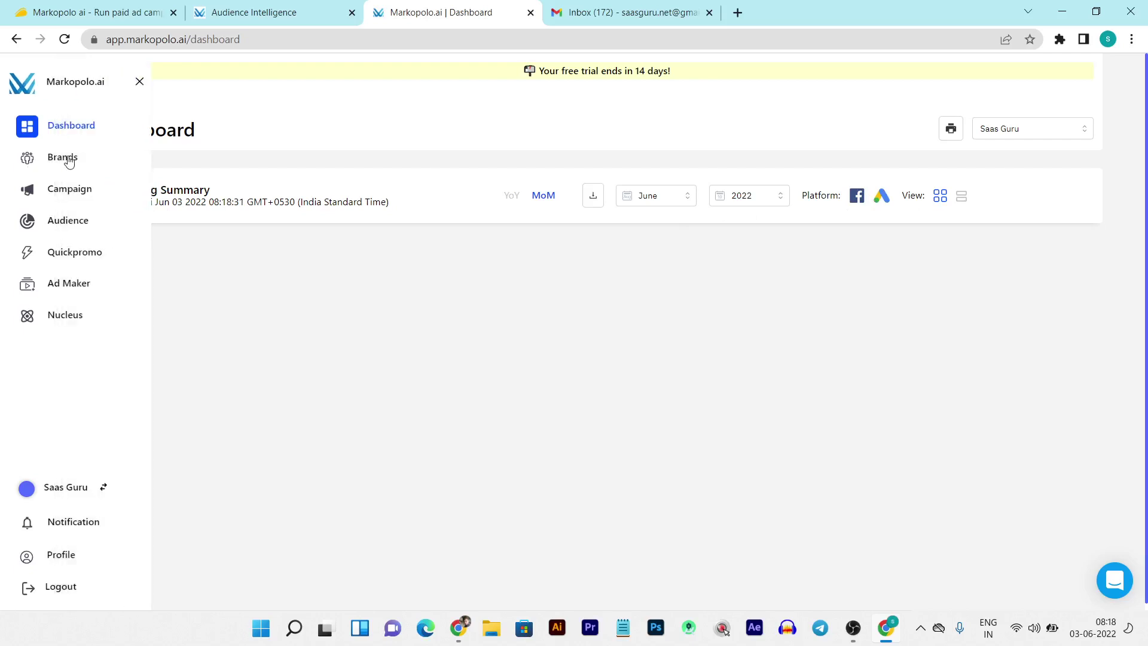
click(70, 160)
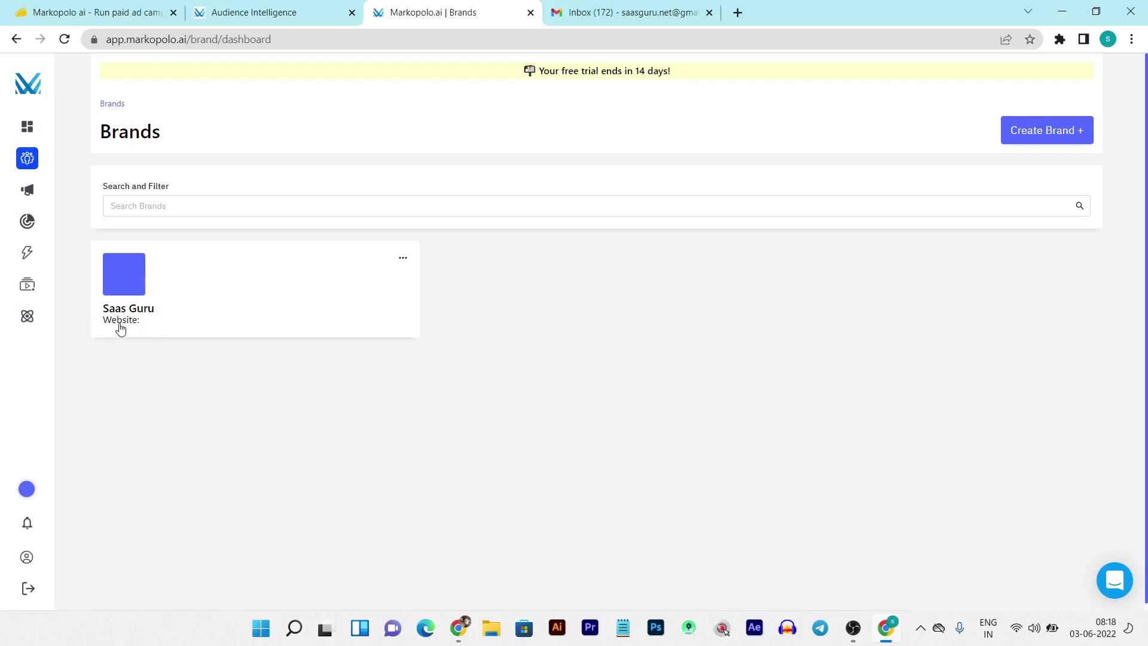
click(403, 262)
click(340, 278)
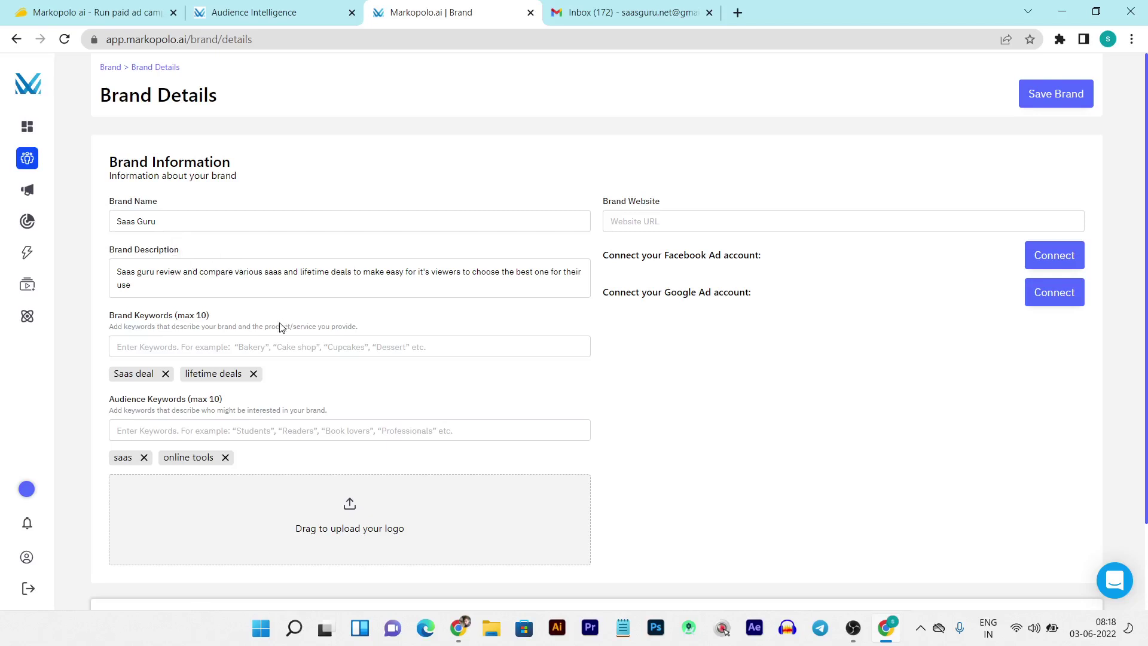
scroll(394, 383, down, 2)
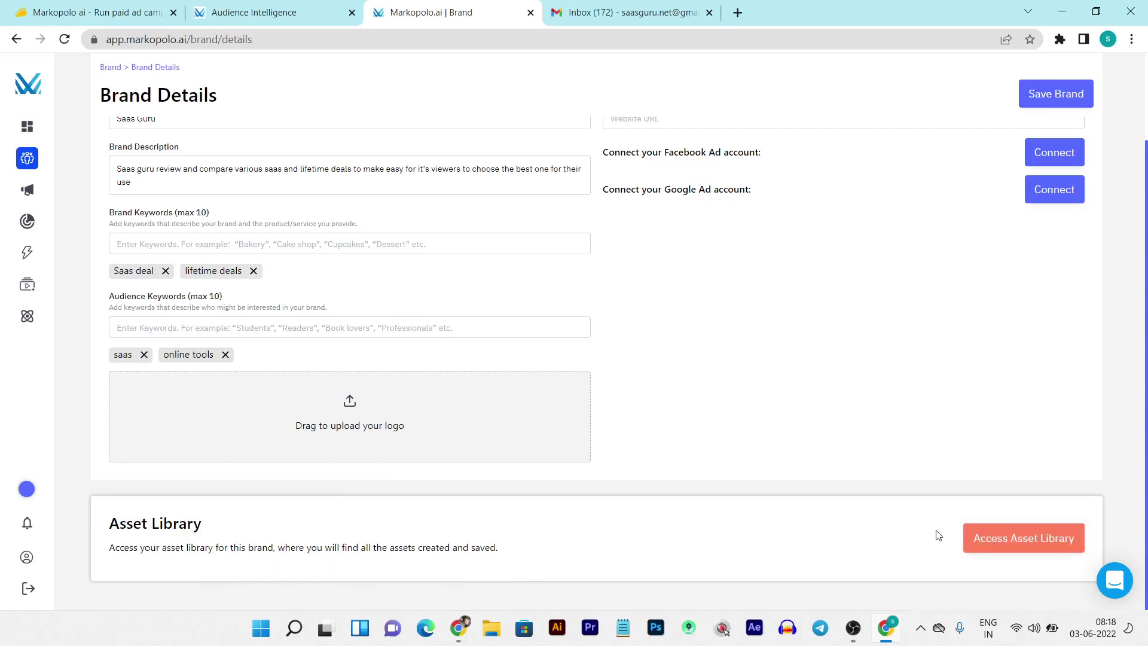
scroll(979, 445, up, 2)
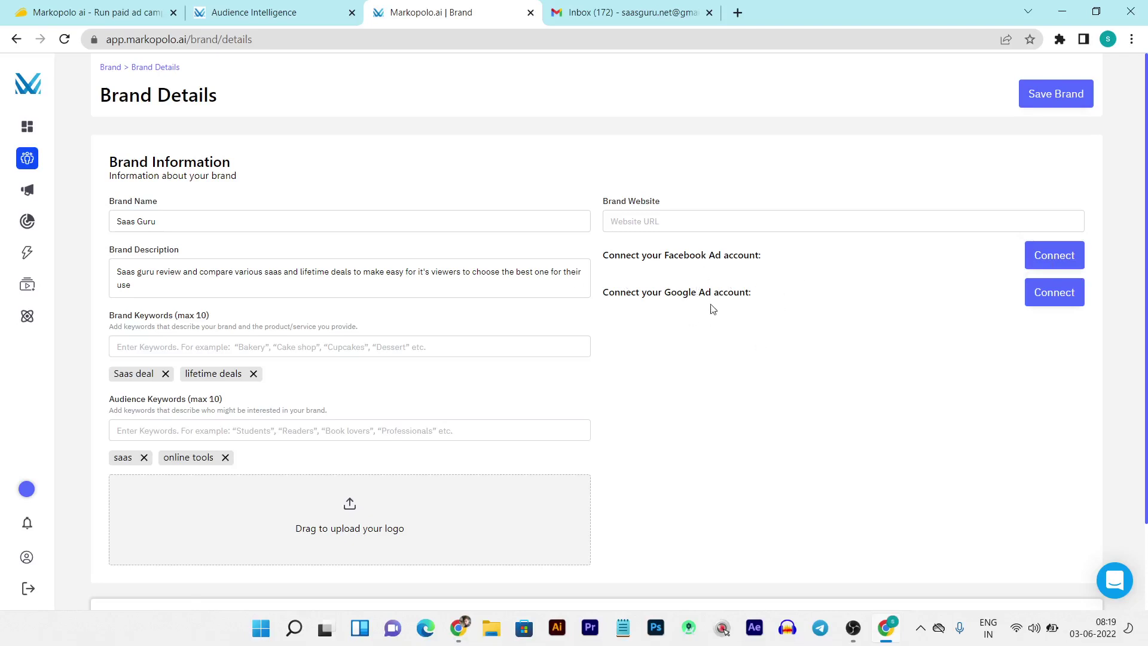
Open a new campaign from the Campaigns page and examine its name, platform and duration settings
mouse_move(3, 191)
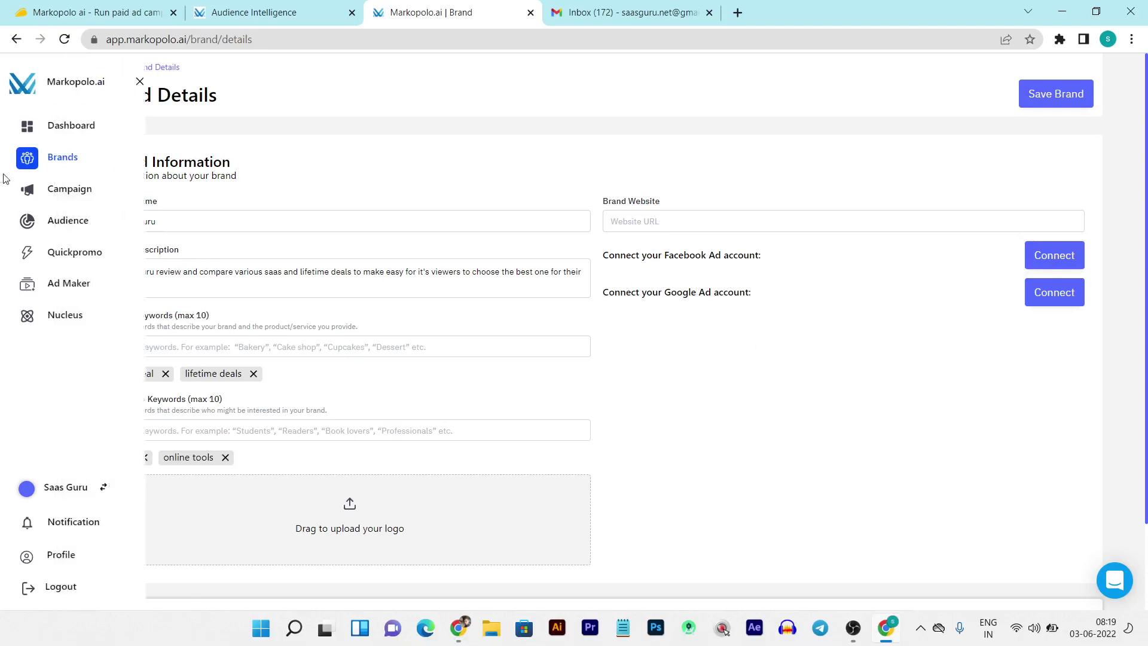
click(83, 190)
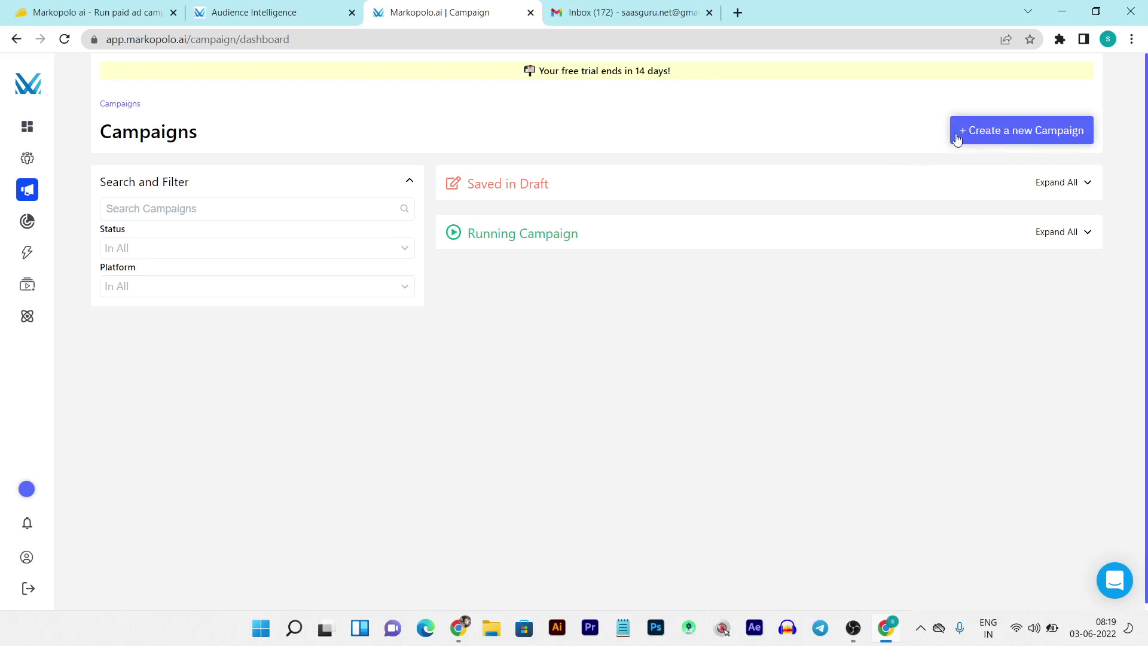
click(1002, 137)
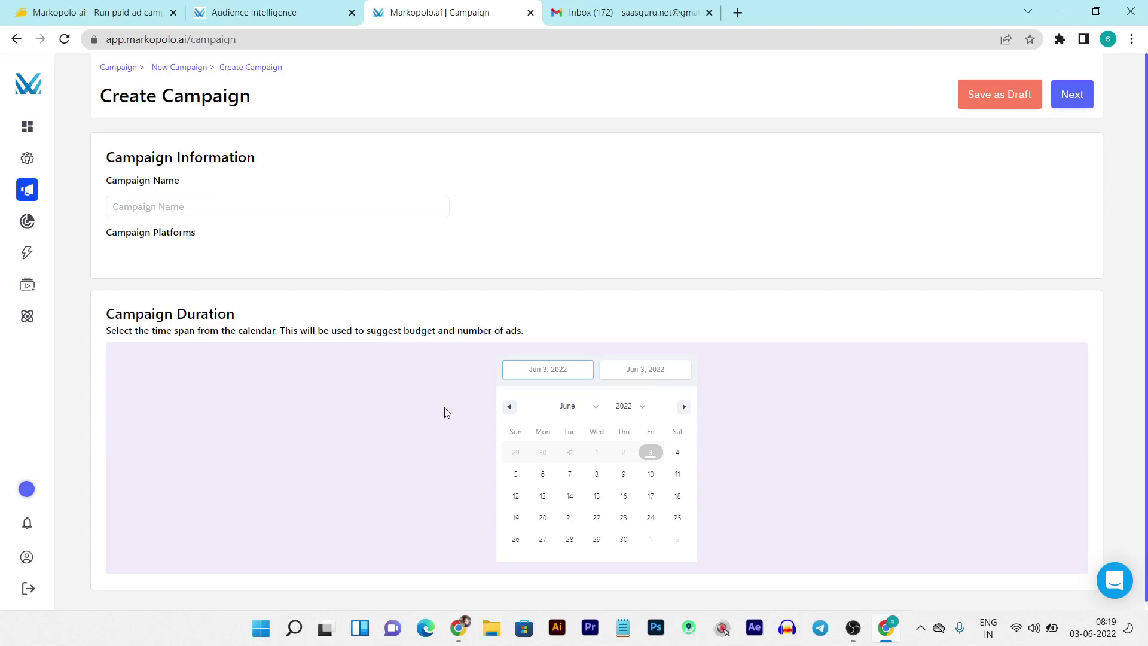
scroll(541, 341, down, 1)
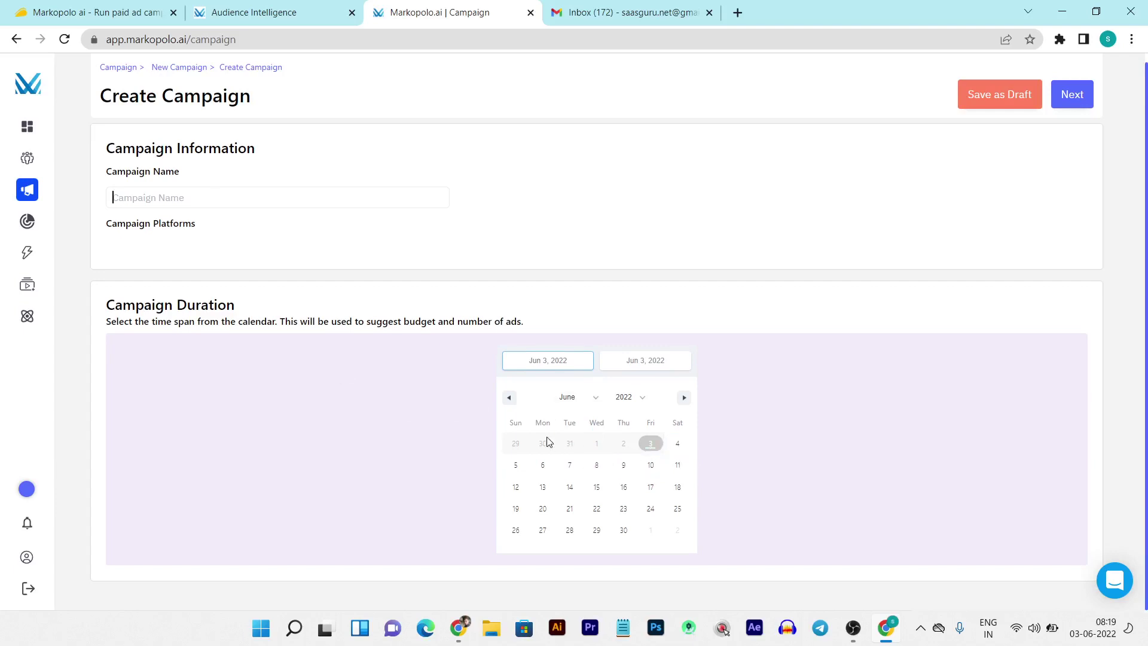
scroll(514, 419, up, 1)
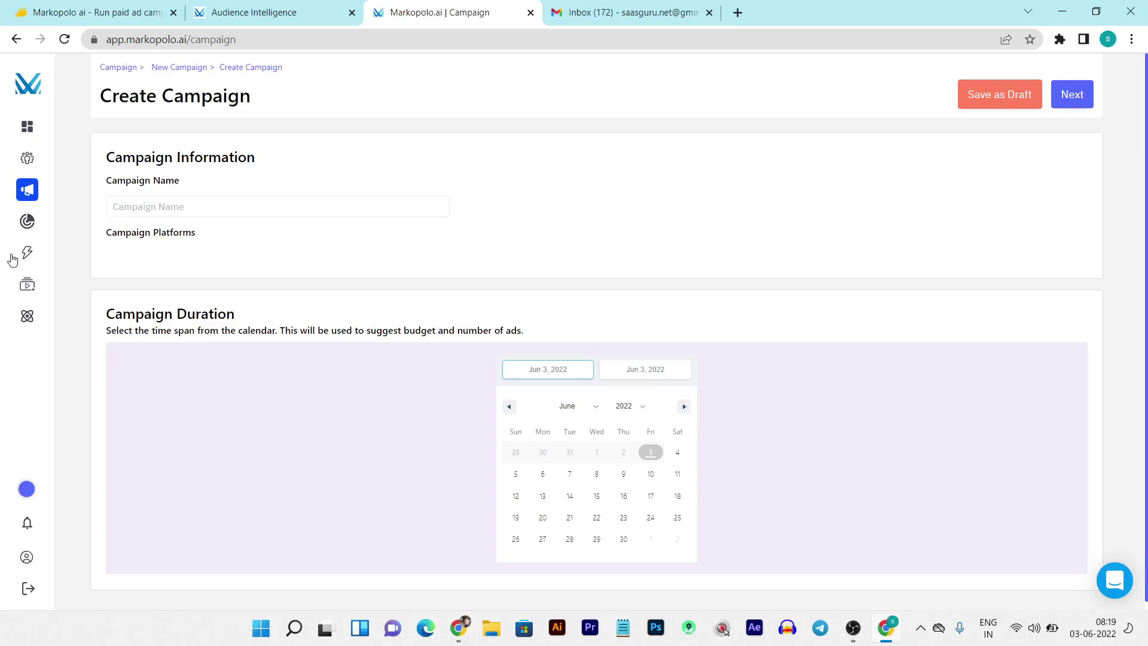
Open the Audience List and check the contents of its Audiences section
mouse_move(24, 255)
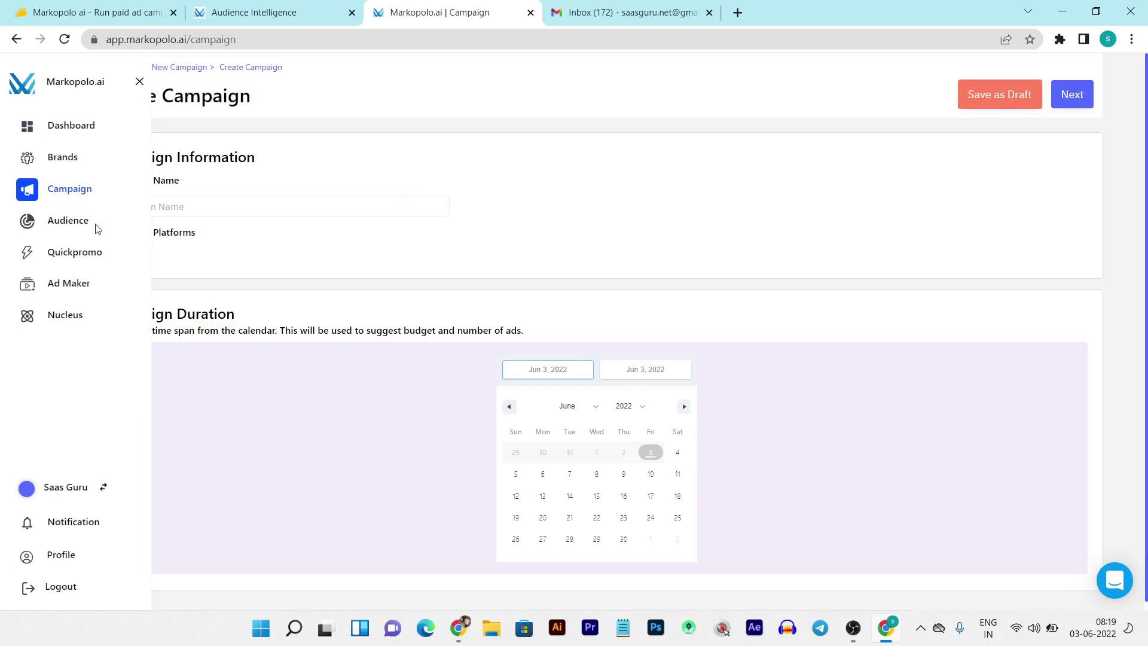
click(73, 228)
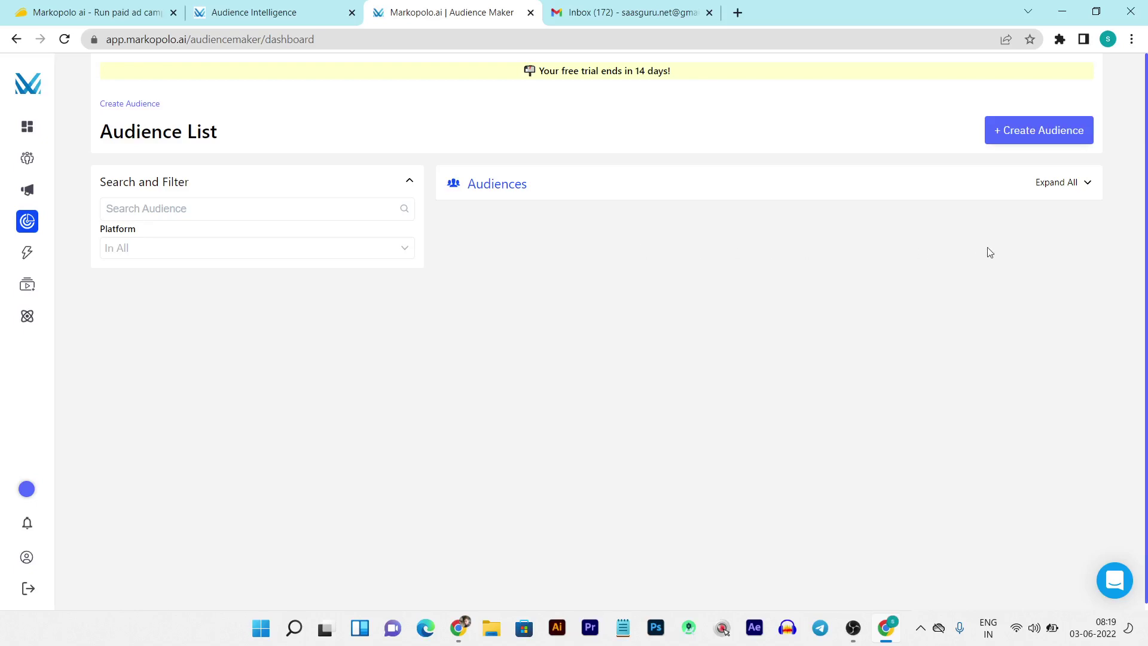
click(1084, 187)
click(1075, 187)
View the Preset and Custom Audience choices for a new audience, highlighting "Pre-built audiences", and close the dialog without creating one
click(1022, 129)
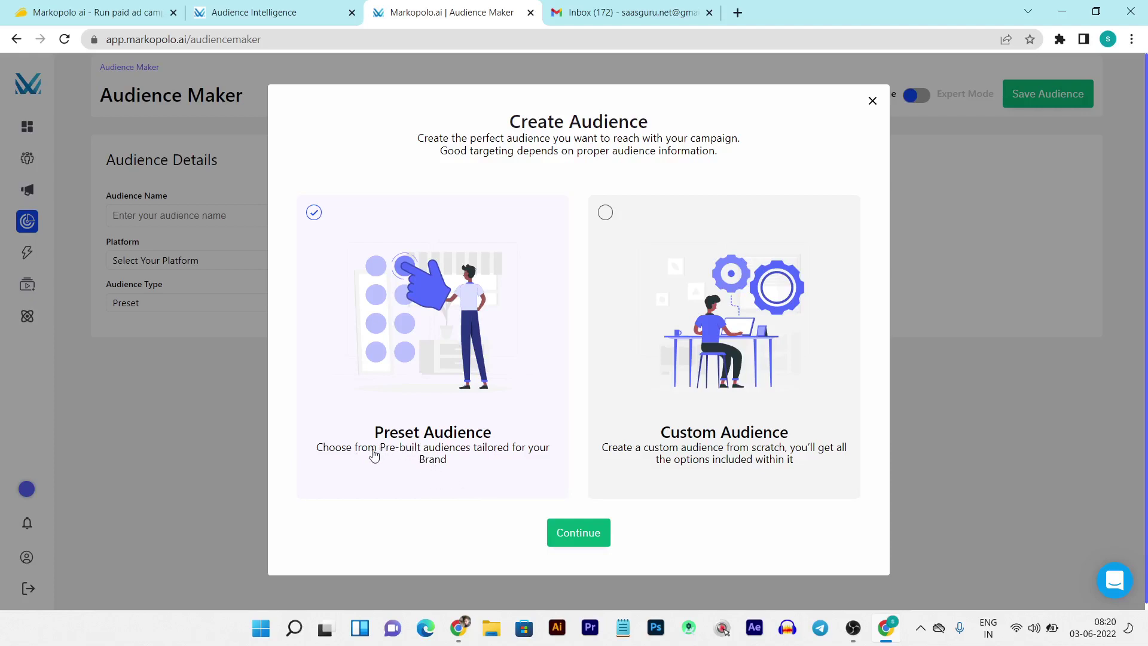
drag(375, 454, 471, 459)
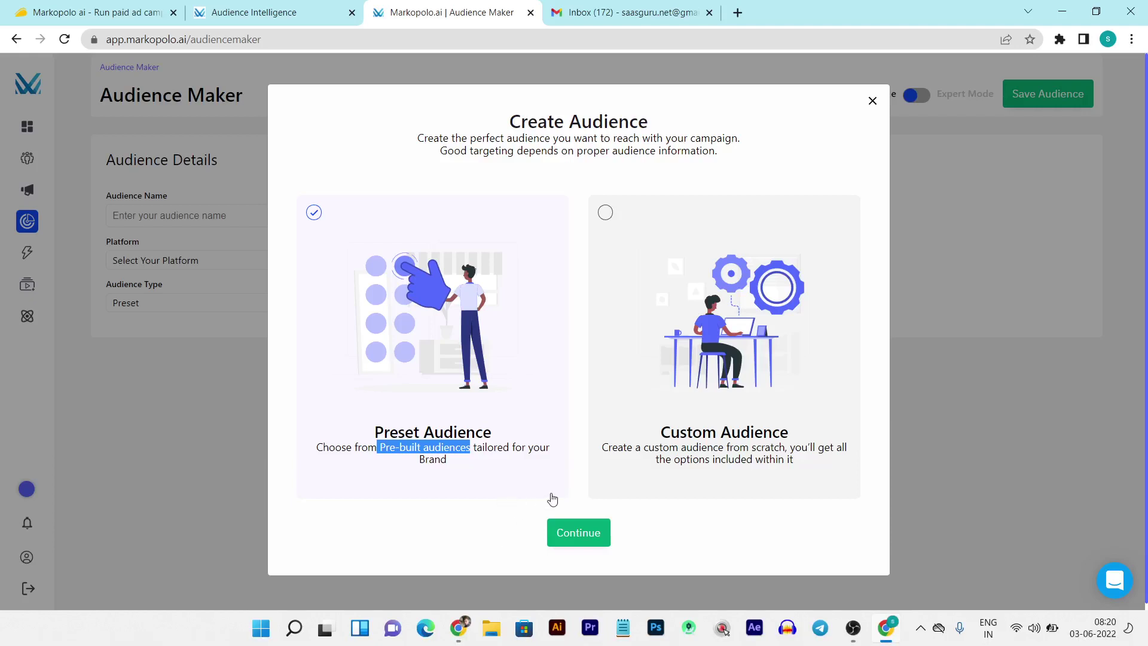
click(577, 209)
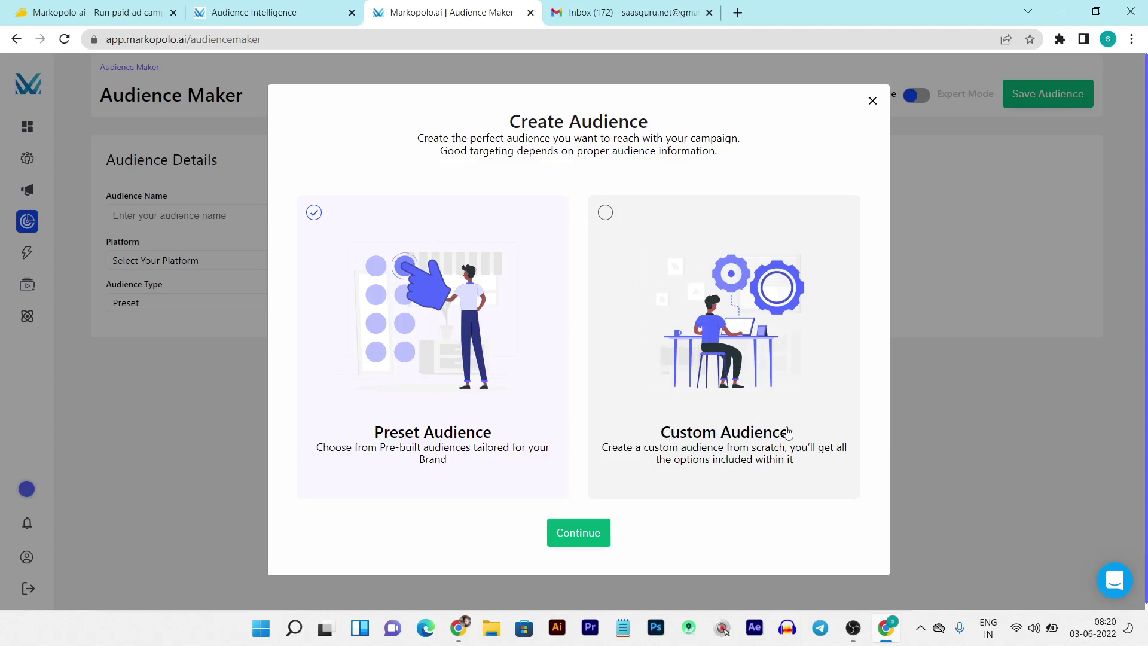
click(622, 219)
click(872, 103)
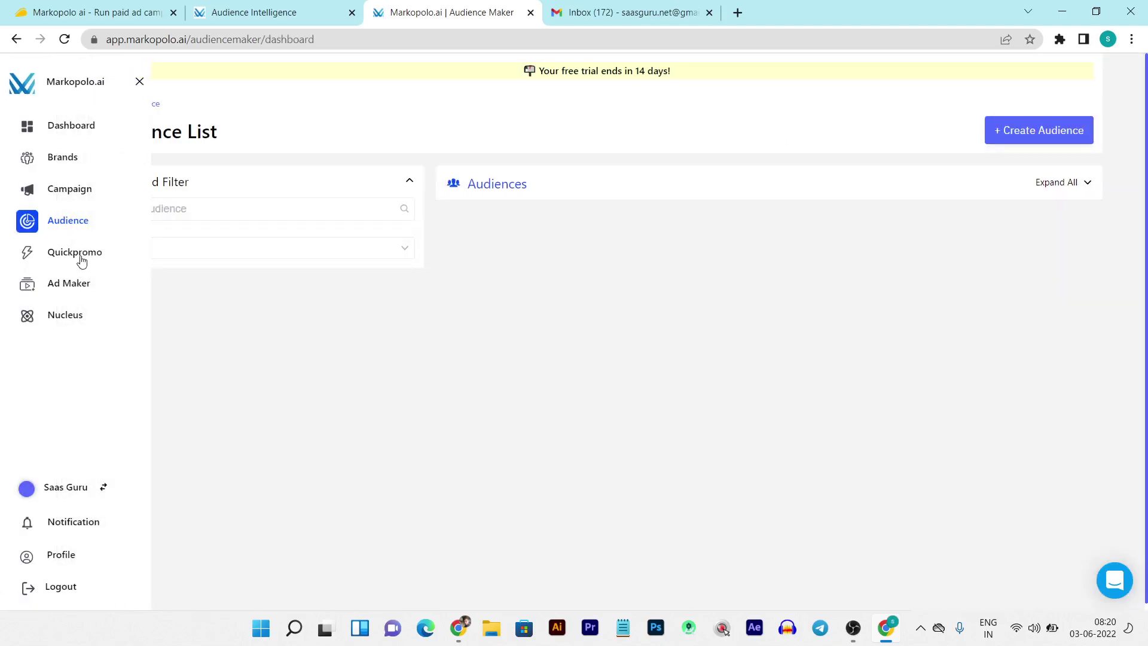
View the Quick Promo page, and open a new ad in Ad Maker to examine the Facebook, Instagram, Google and YouTube ad types
click(82, 262)
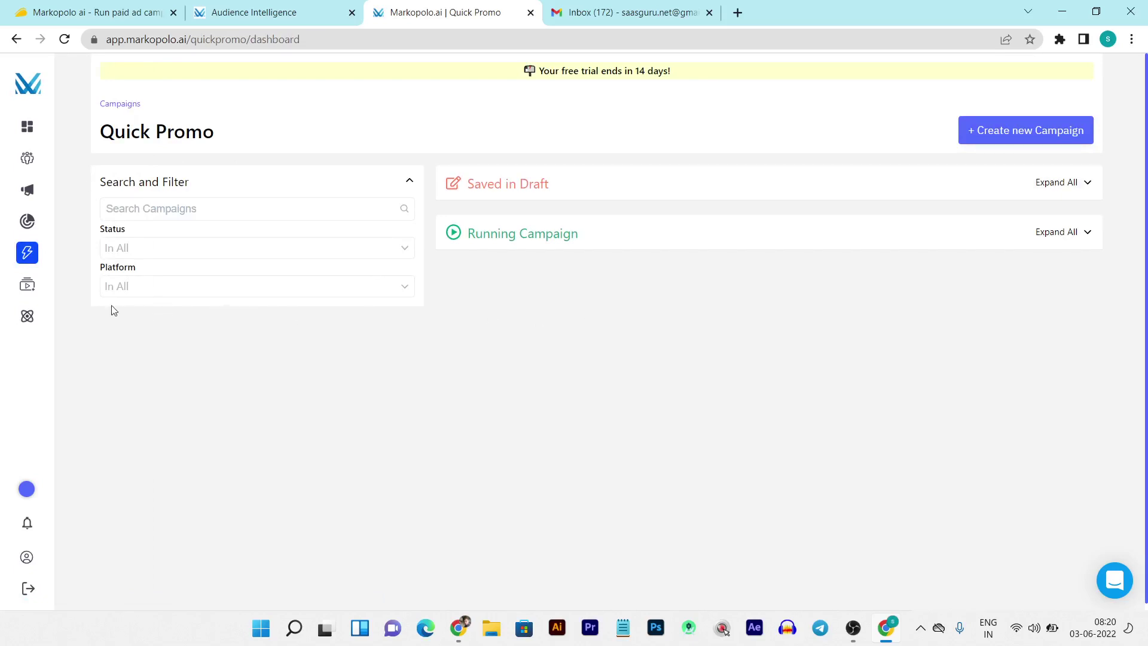
mouse_move(42, 299)
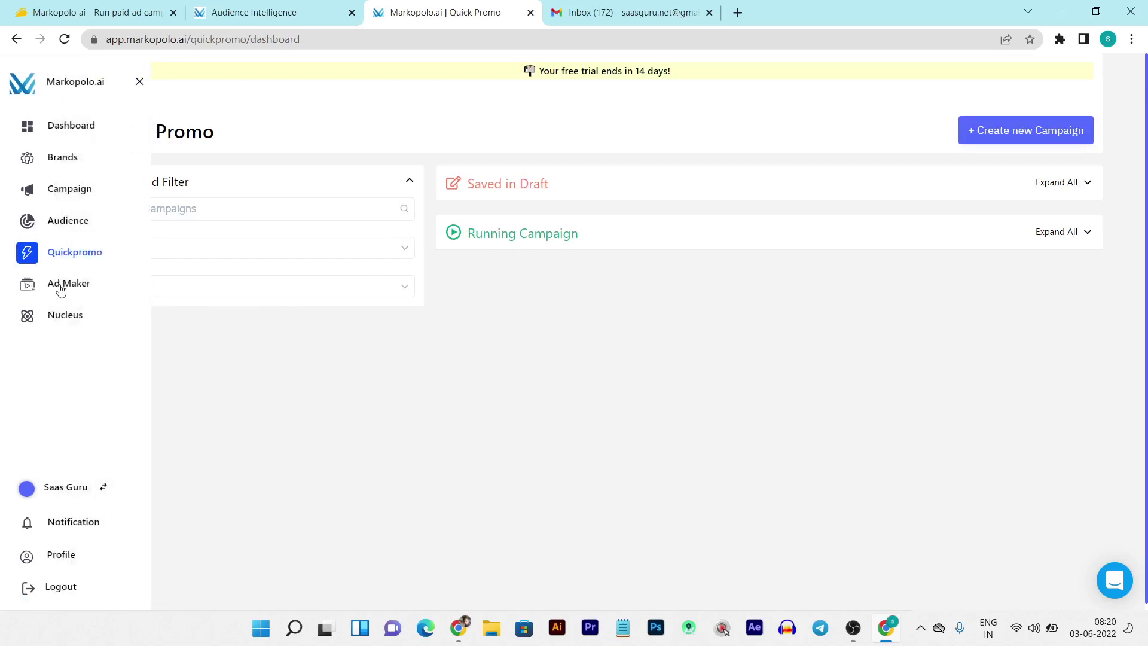
click(60, 290)
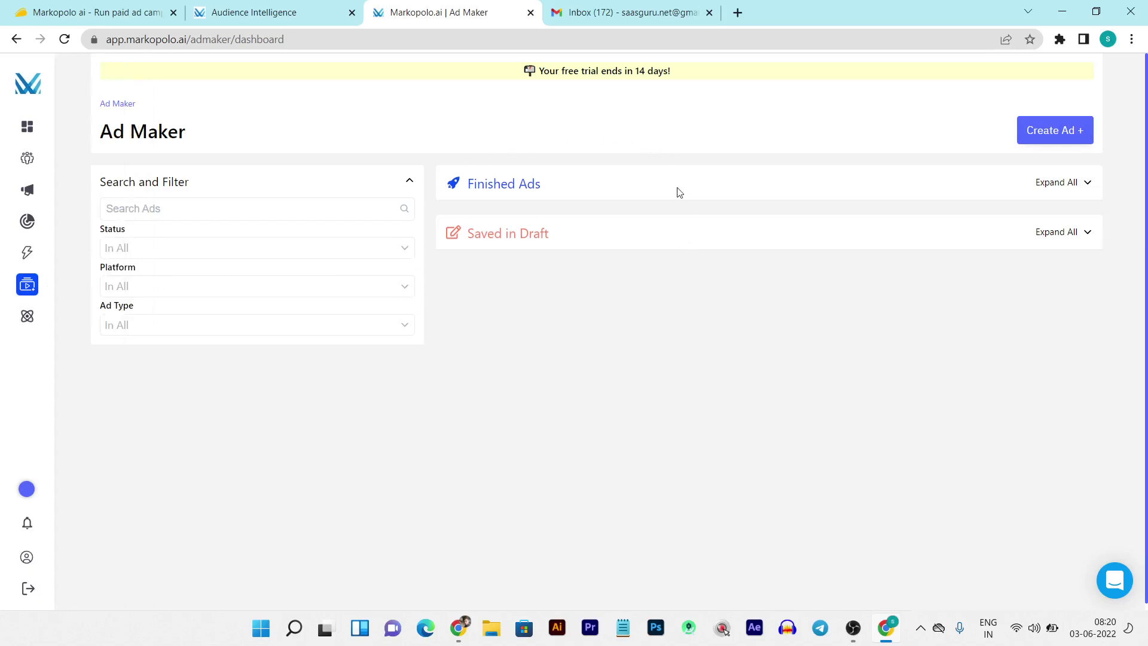
click(1056, 139)
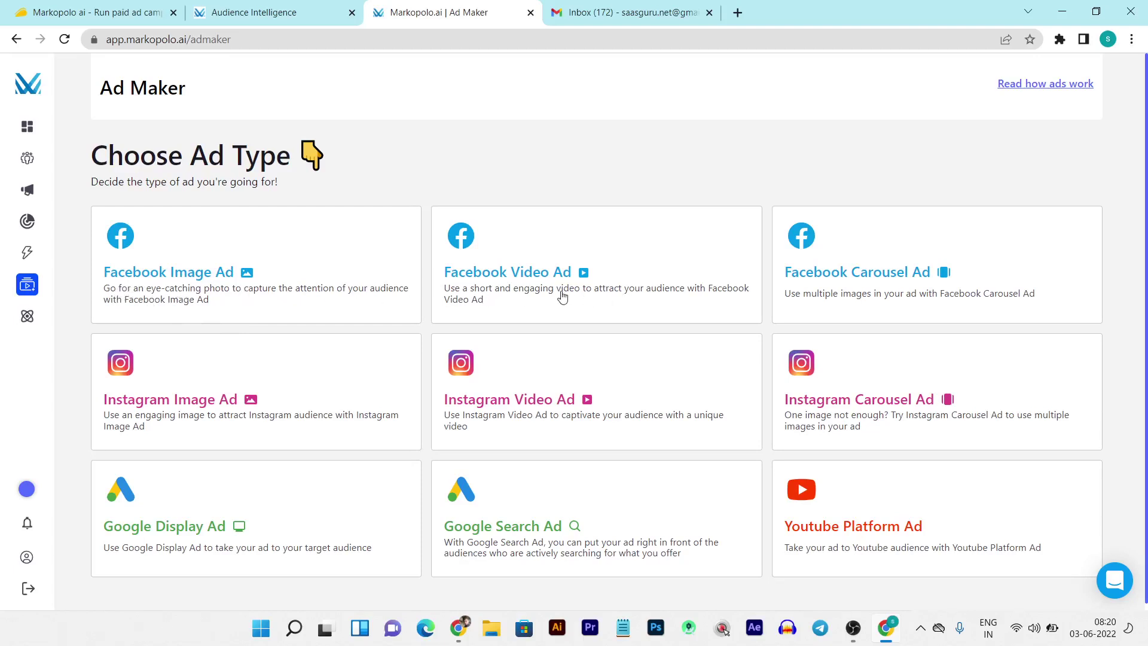
scroll(562, 297, down, 1)
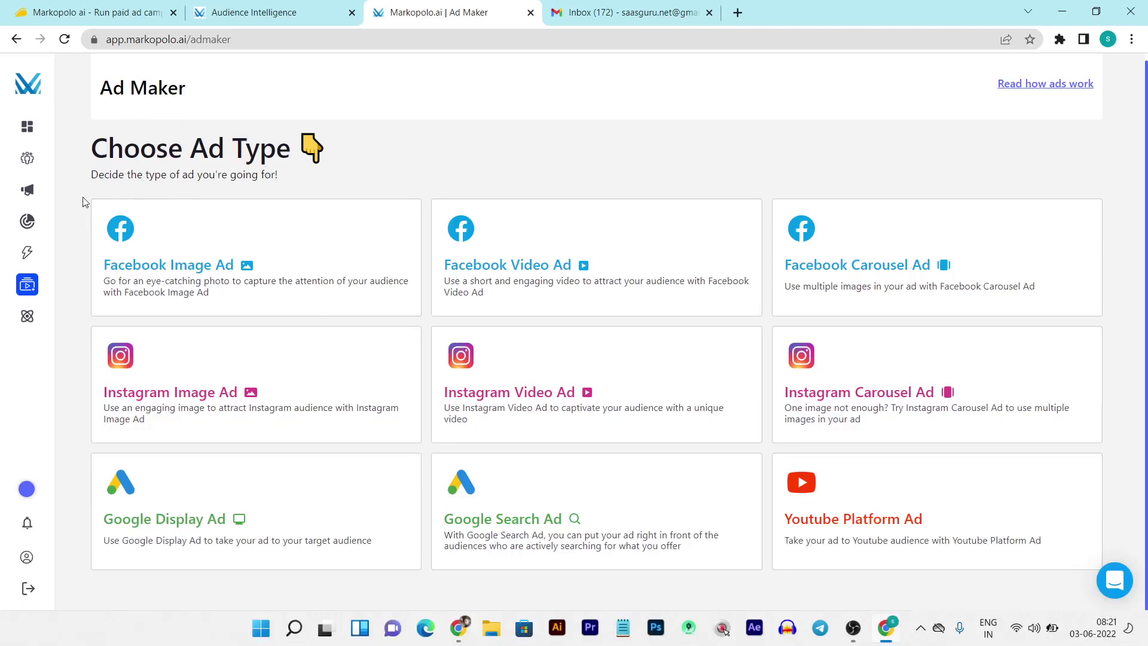
Open Nucleus to view its AI suggestions, and look over the brand, notification and profile entries in the navigation
mouse_move(54, 197)
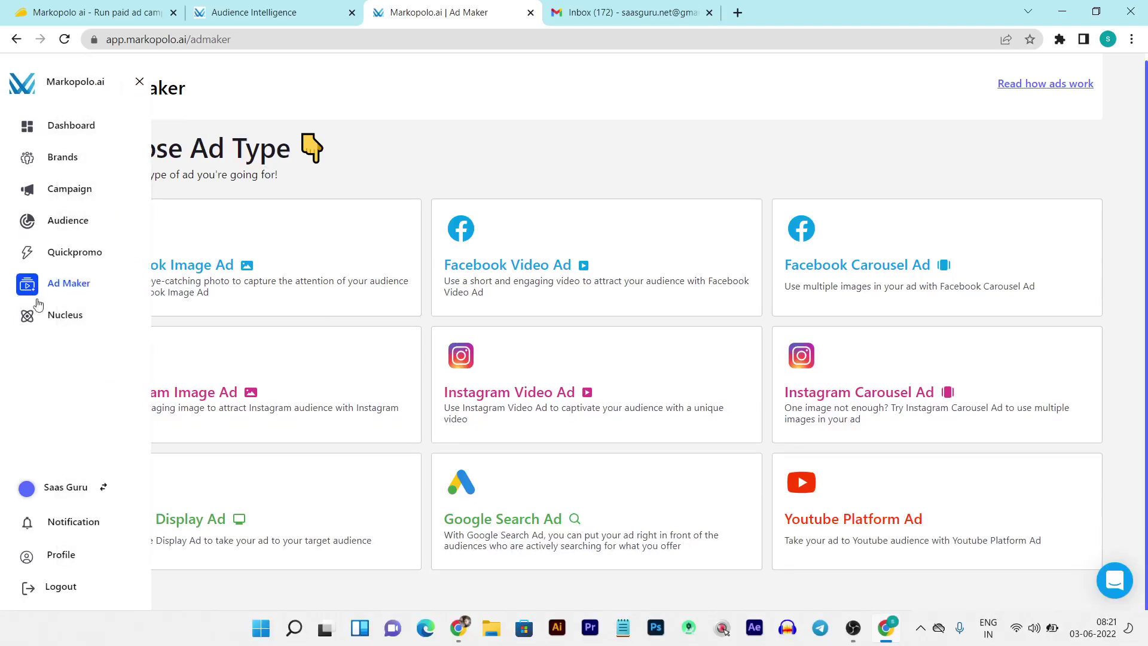
click(63, 321)
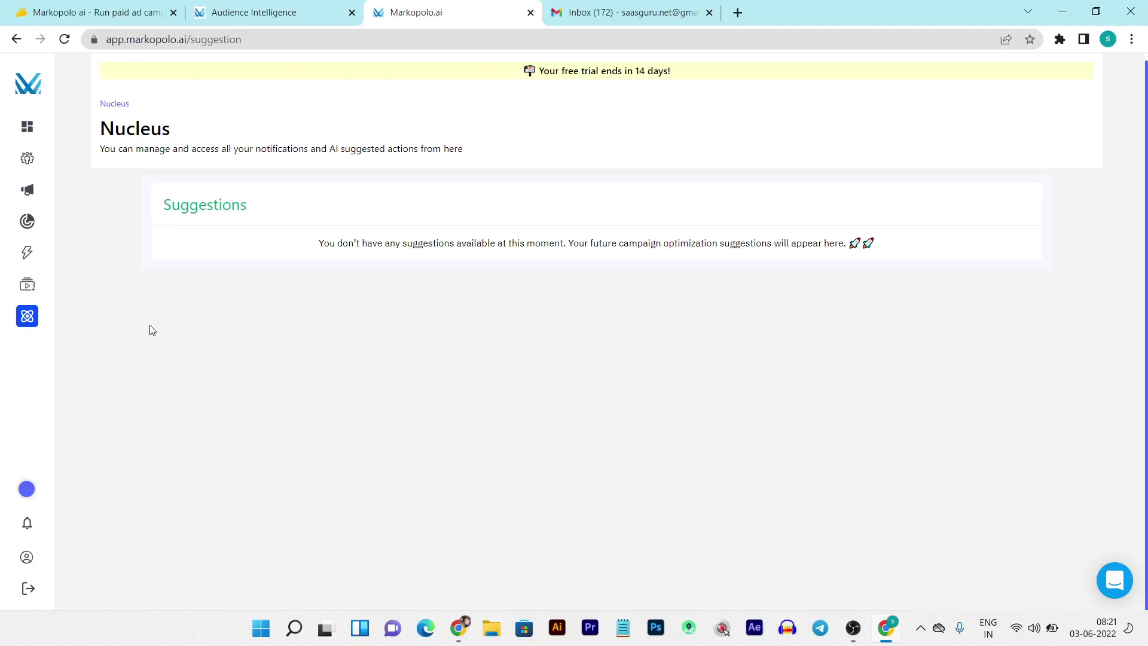
mouse_move(45, 461)
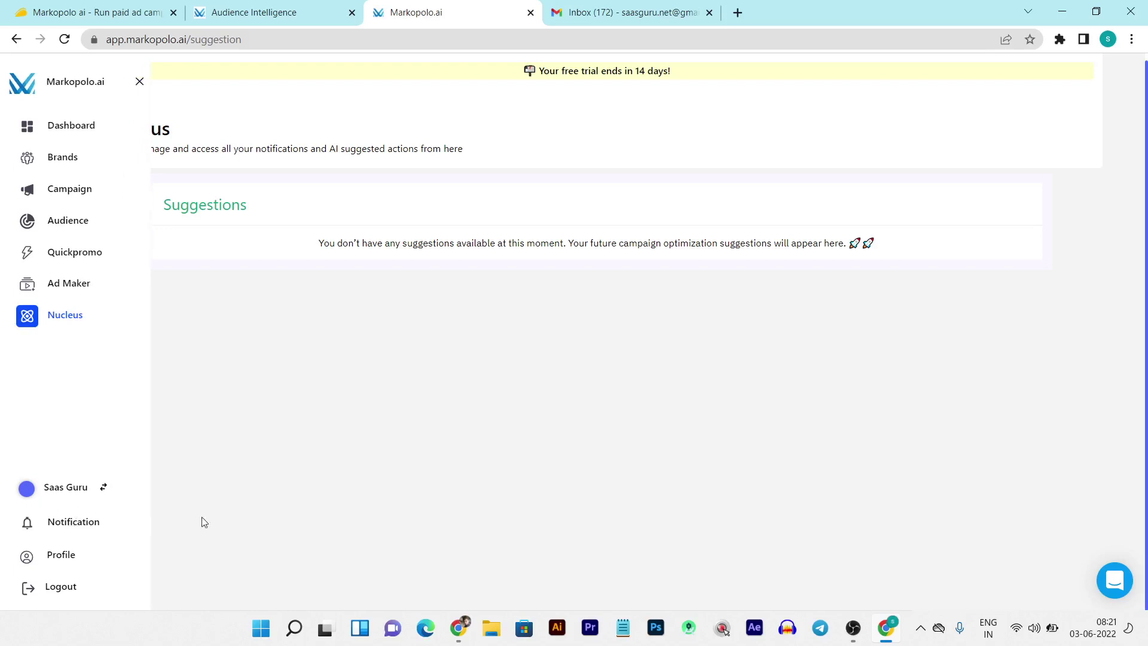
mouse_move(46, 566)
Return to the AppSumo product page and go back up the description to the promo video
click(109, 6)
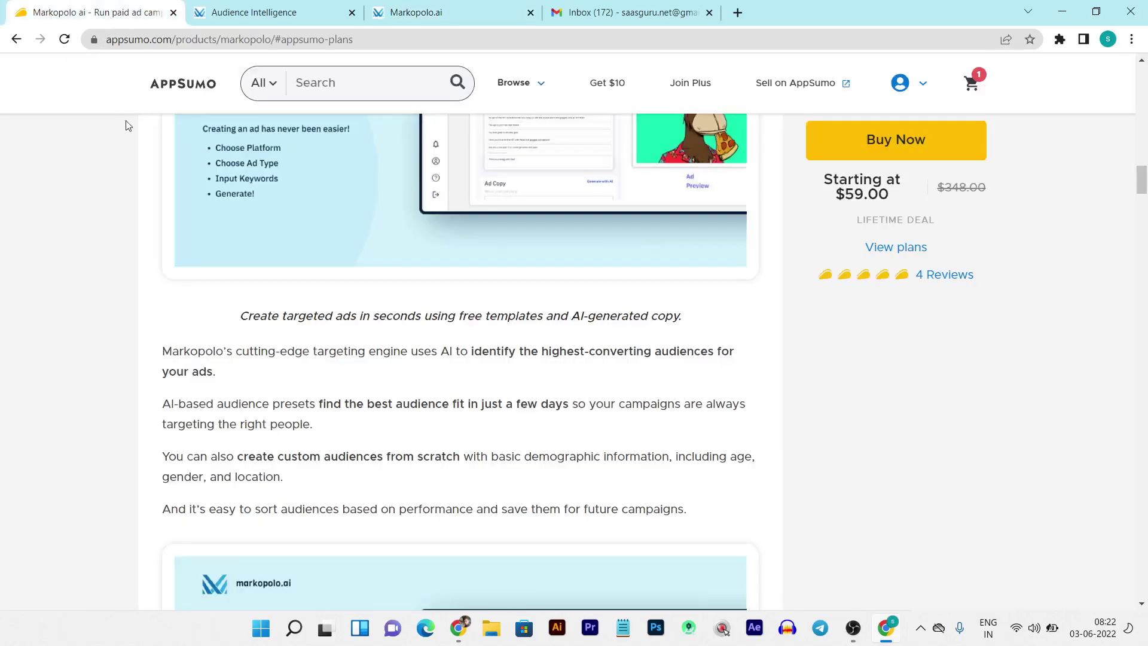
scroll(596, 511, up, 10)
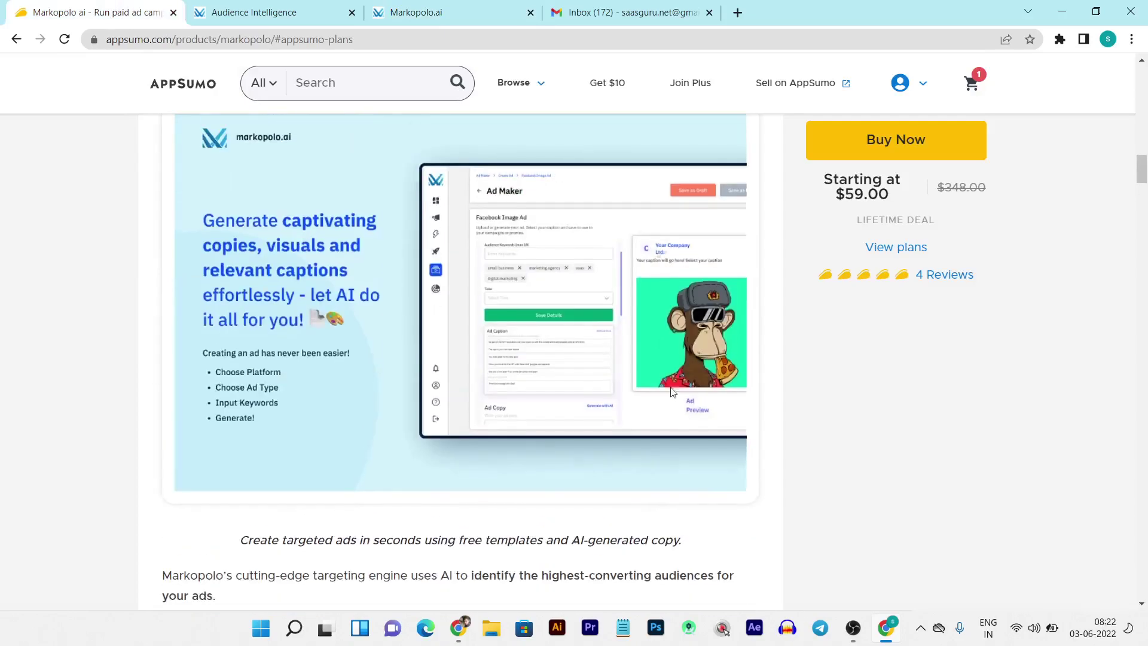
scroll(676, 381, up, 13)
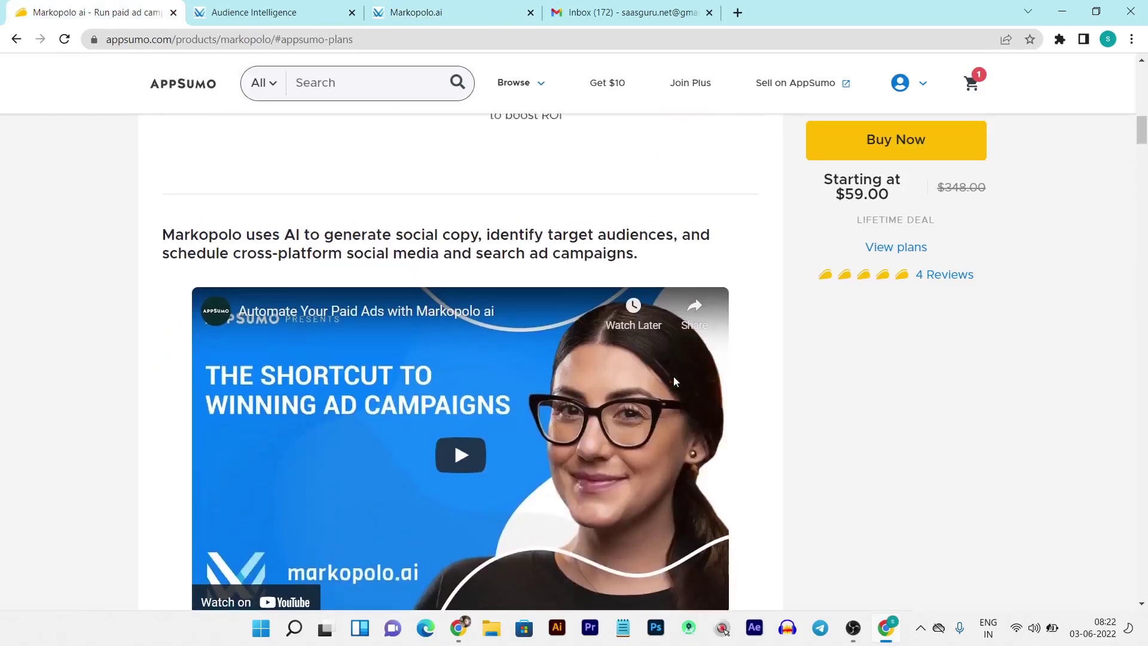
Review the Markopolo ai product description from the page title through the TL;DR, promo video, ad creation, audience, campaign and dashboard sections
scroll(674, 377, up, 8)
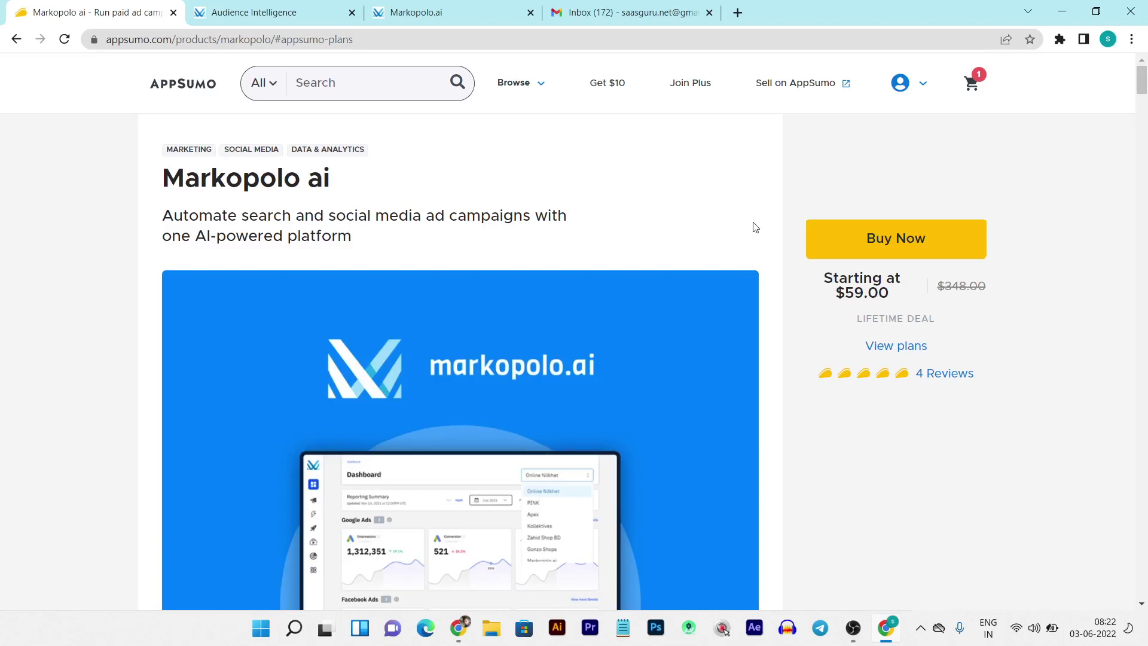
scroll(755, 227, down, 10)
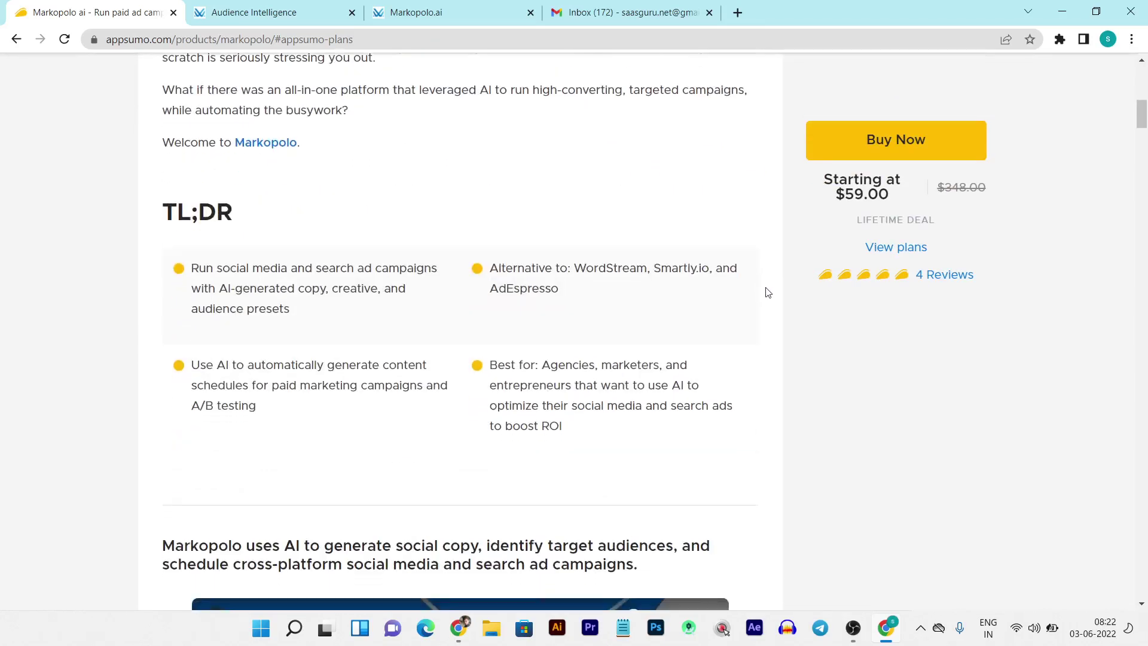
scroll(768, 292, down, 3)
scroll(768, 293, down, 3)
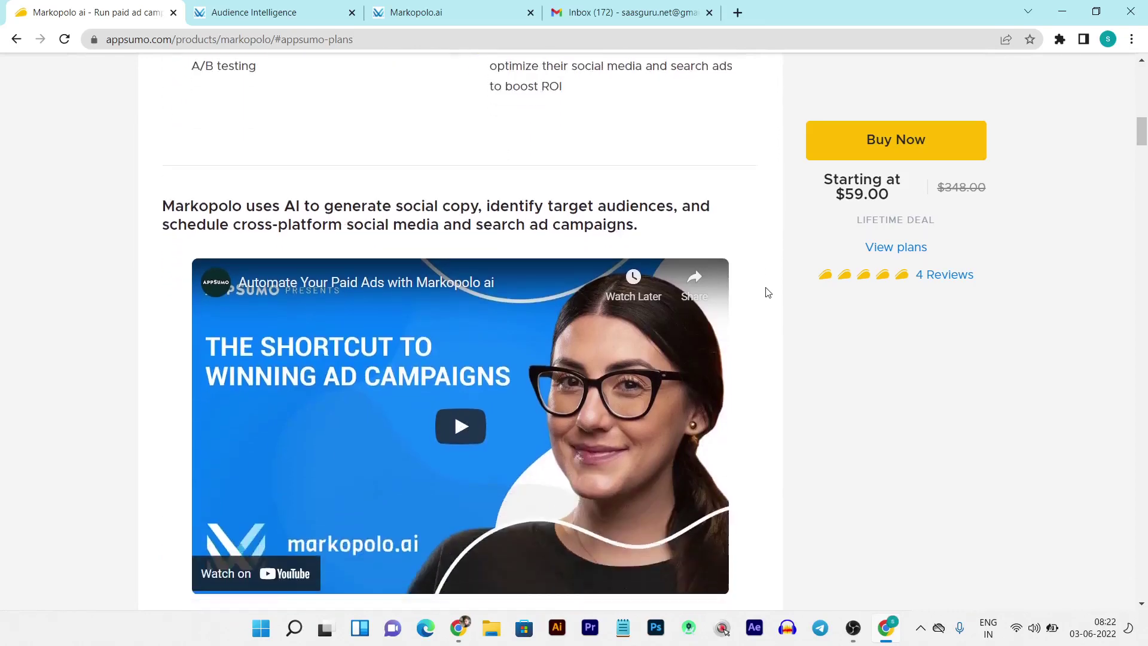
scroll(768, 292, down, 3)
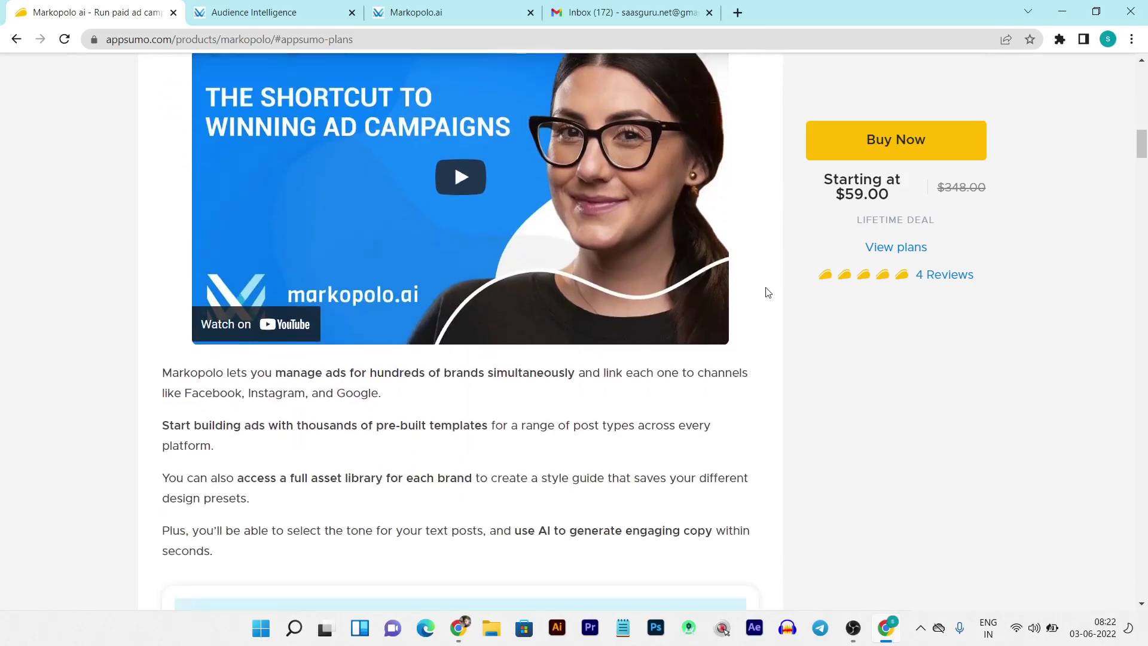
scroll(768, 292, down, 4)
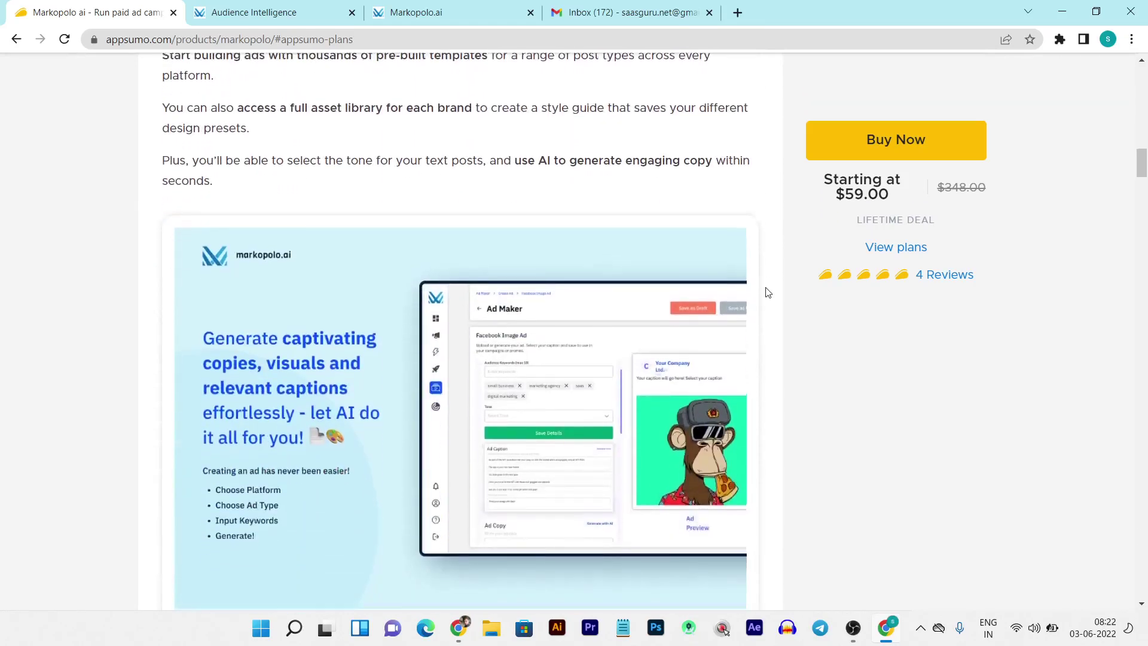
scroll(768, 292, down, 2)
scroll(768, 293, down, 4)
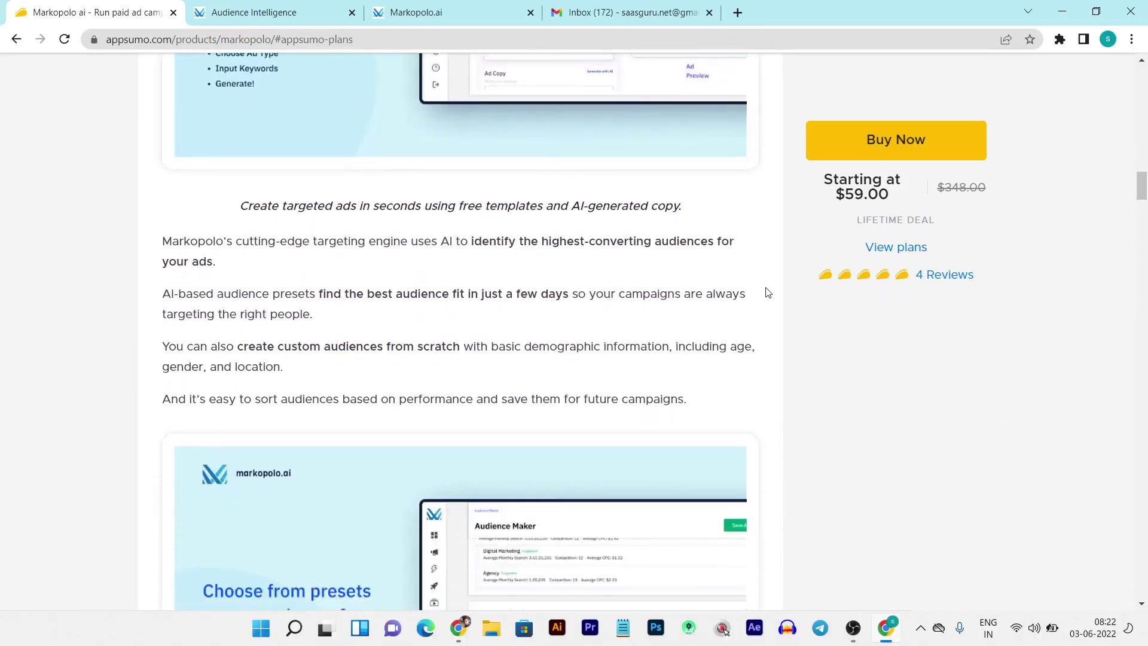
scroll(768, 292, down, 5)
scroll(768, 293, down, 4)
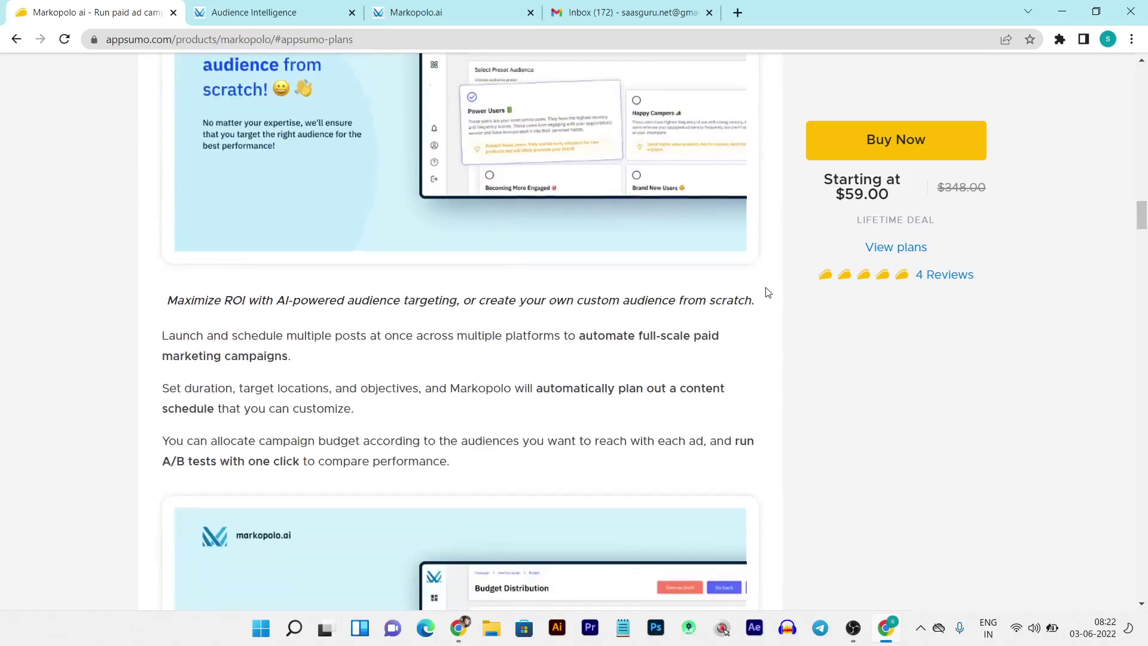
scroll(768, 292, down, 2)
scroll(768, 292, down, 4)
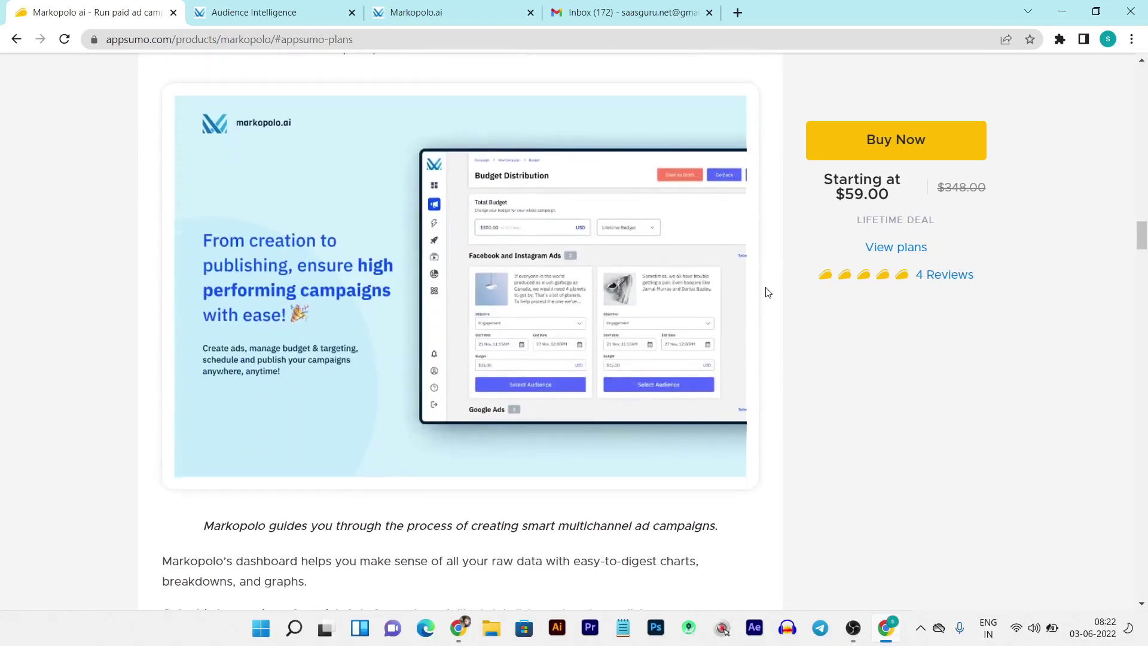
scroll(768, 292, down, 5)
scroll(768, 292, down, 4)
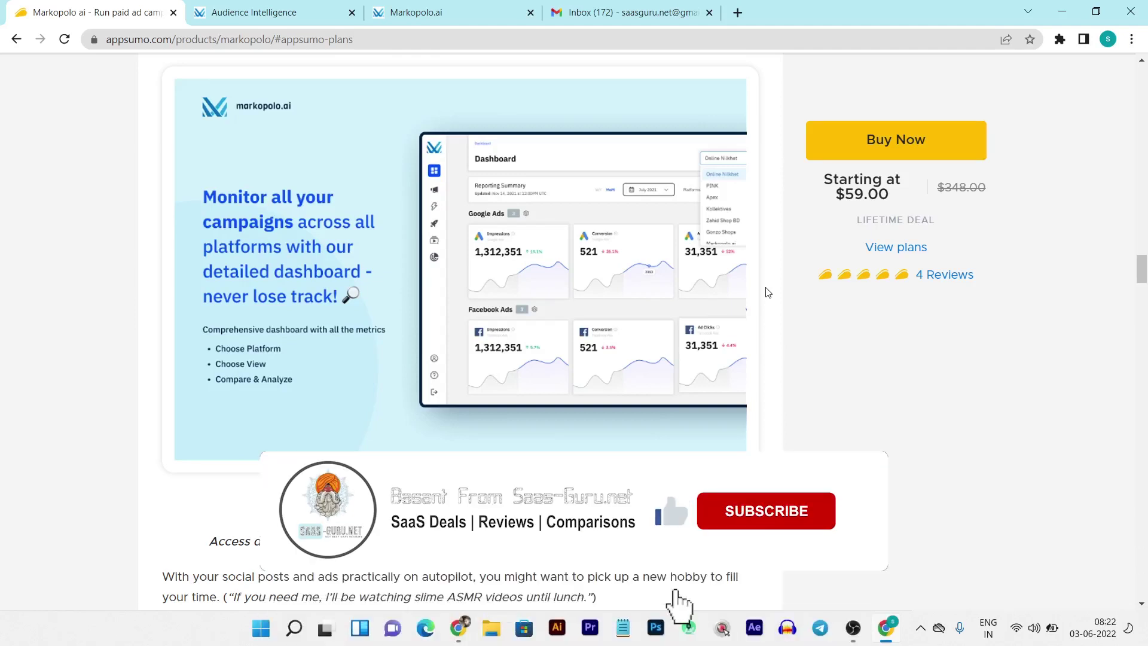
Examine the deal terms, the features included in all plans, and the three license tiers with their prices and limits
scroll(768, 292, down, 4)
scroll(768, 292, down, 6)
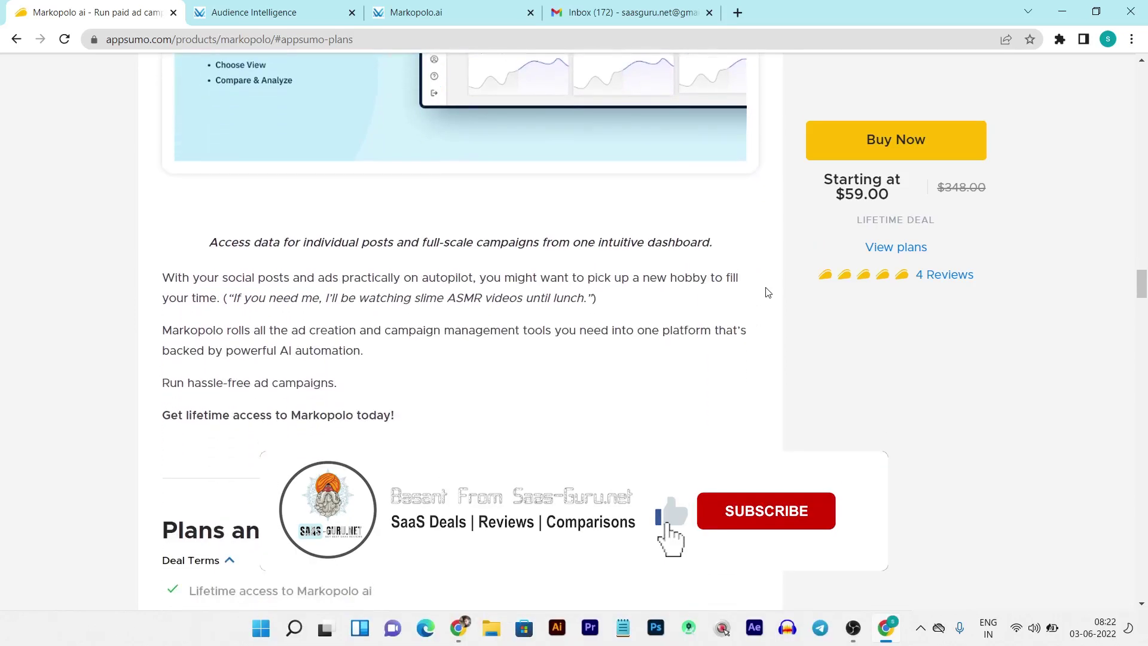
scroll(768, 292, down, 6)
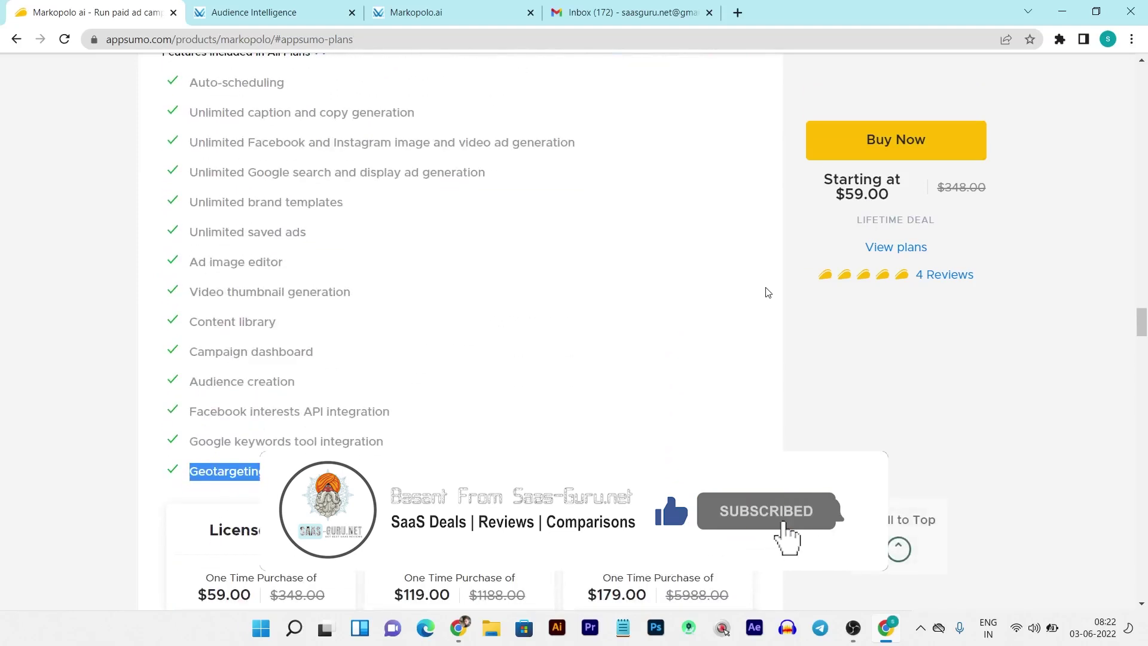
scroll(768, 292, down, 1)
scroll(768, 293, down, 5)
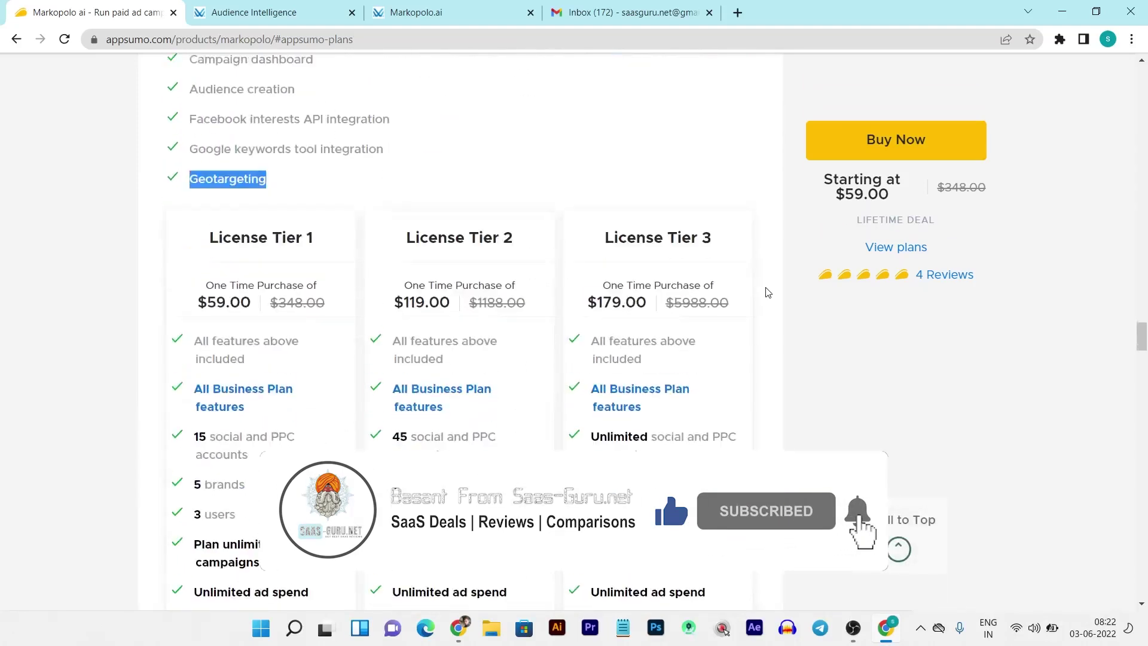
scroll(768, 292, down, 5)
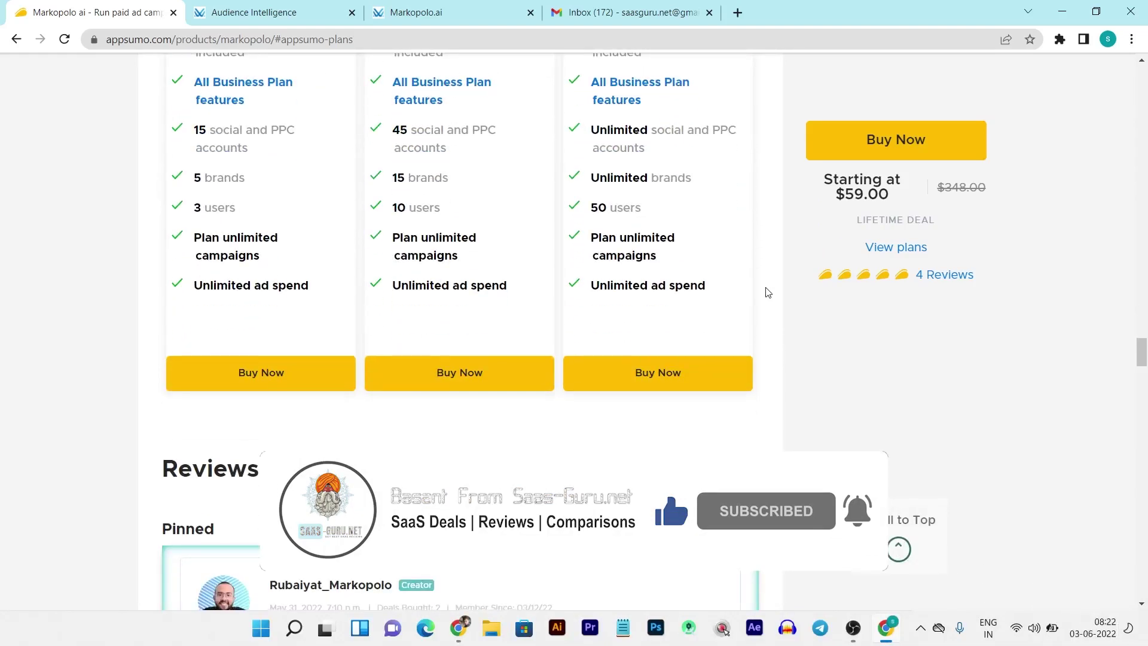
Read the creator's pinned post in the Reviews section about Markopolo's platform partnerships and company background
scroll(768, 292, down, 3)
scroll(768, 293, down, 5)
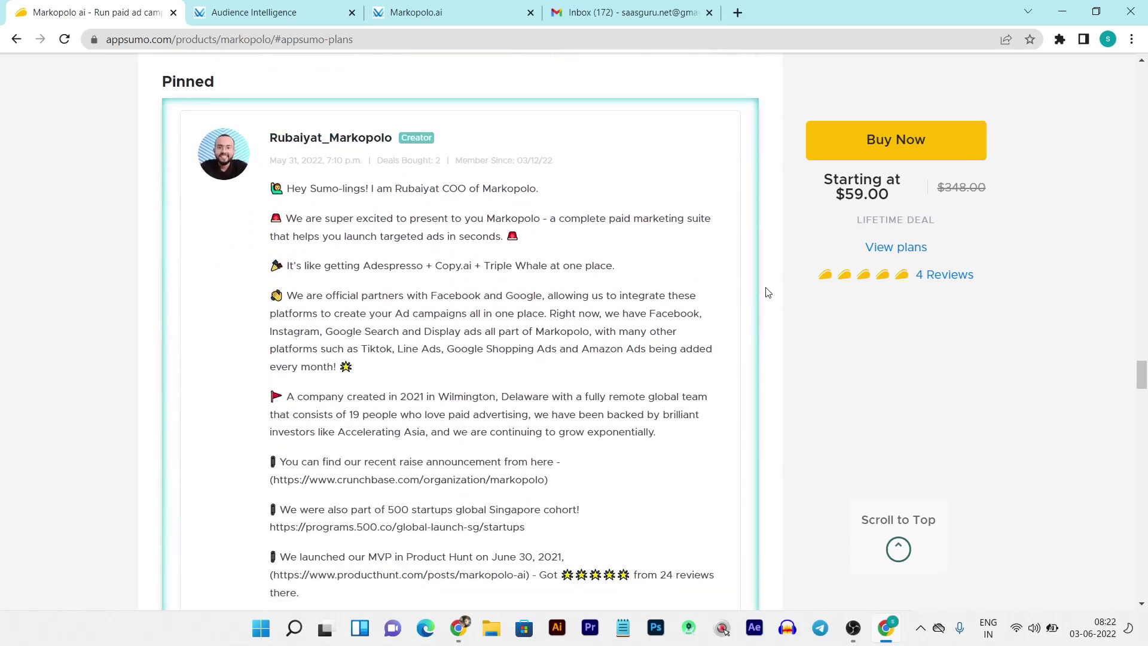
scroll(768, 292, down, 1)
scroll(768, 292, down, 1)
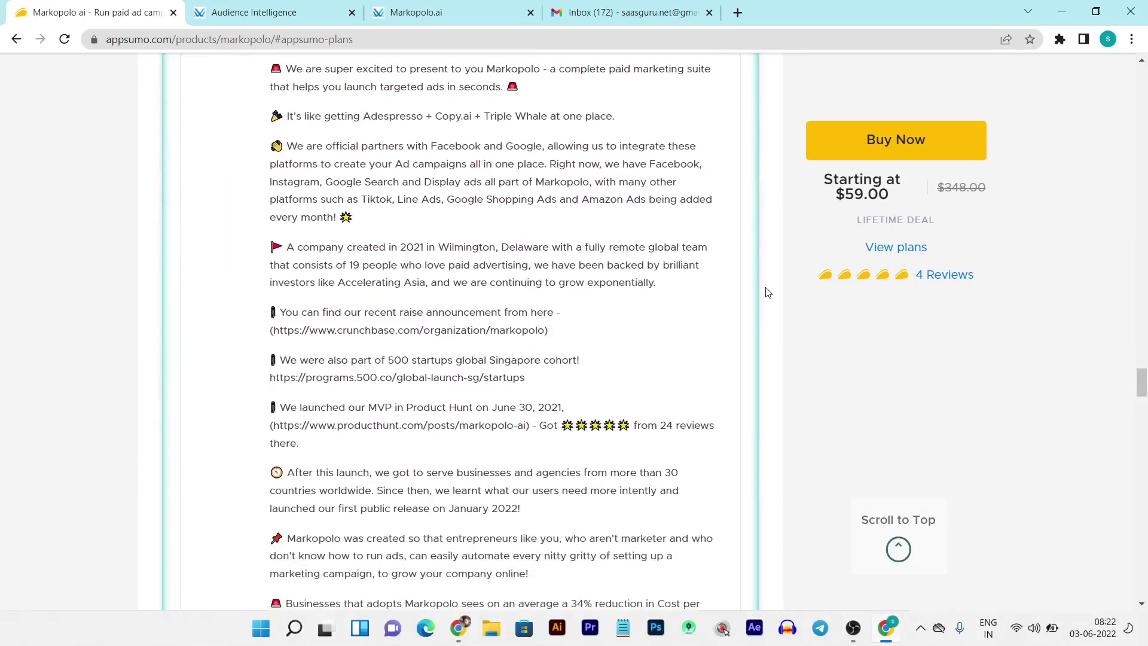